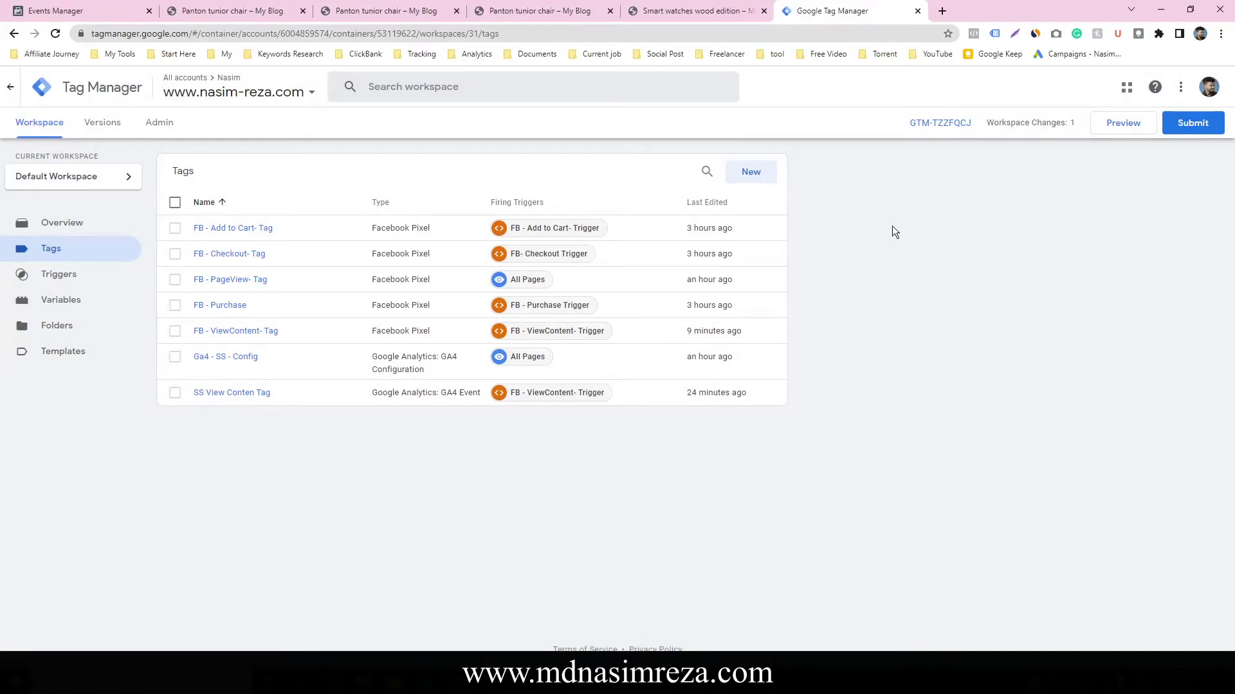
# Create a new untitled tag from the workspace's Tags list.
pyautogui.click(767, 183)
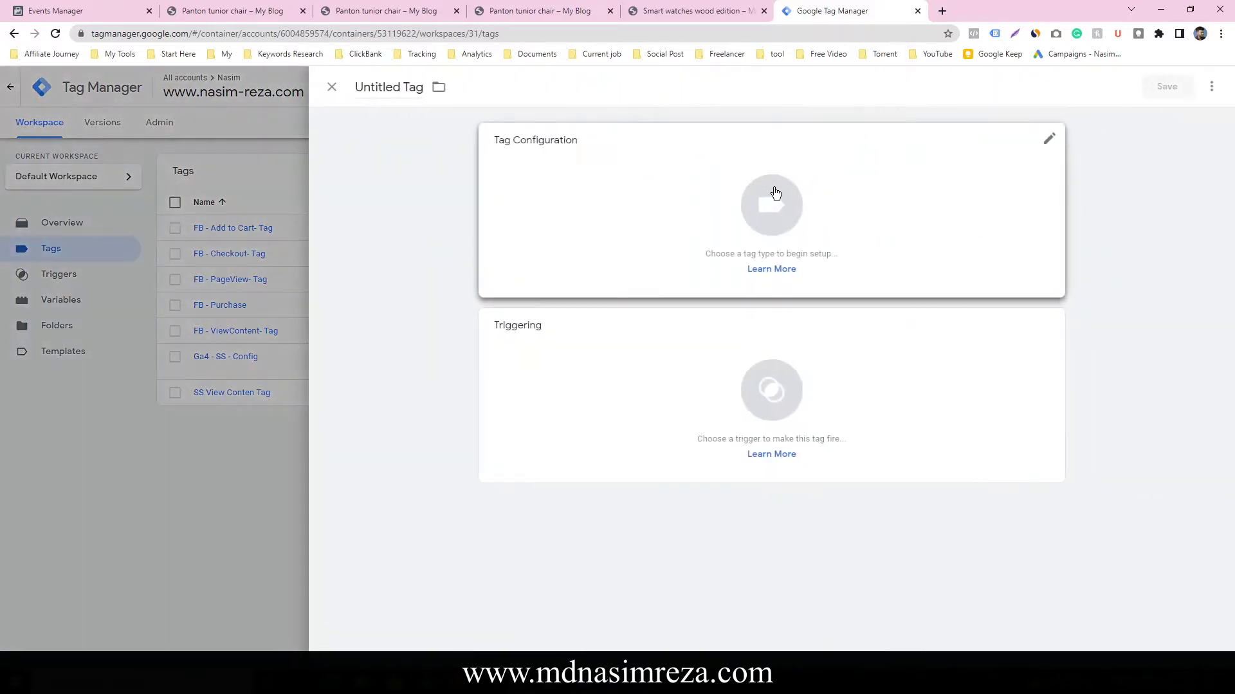
# Make the tag a Google Analytics: GA4 Event using the Ga4 - SS - Config configuration tag.
pyautogui.click(774, 193)
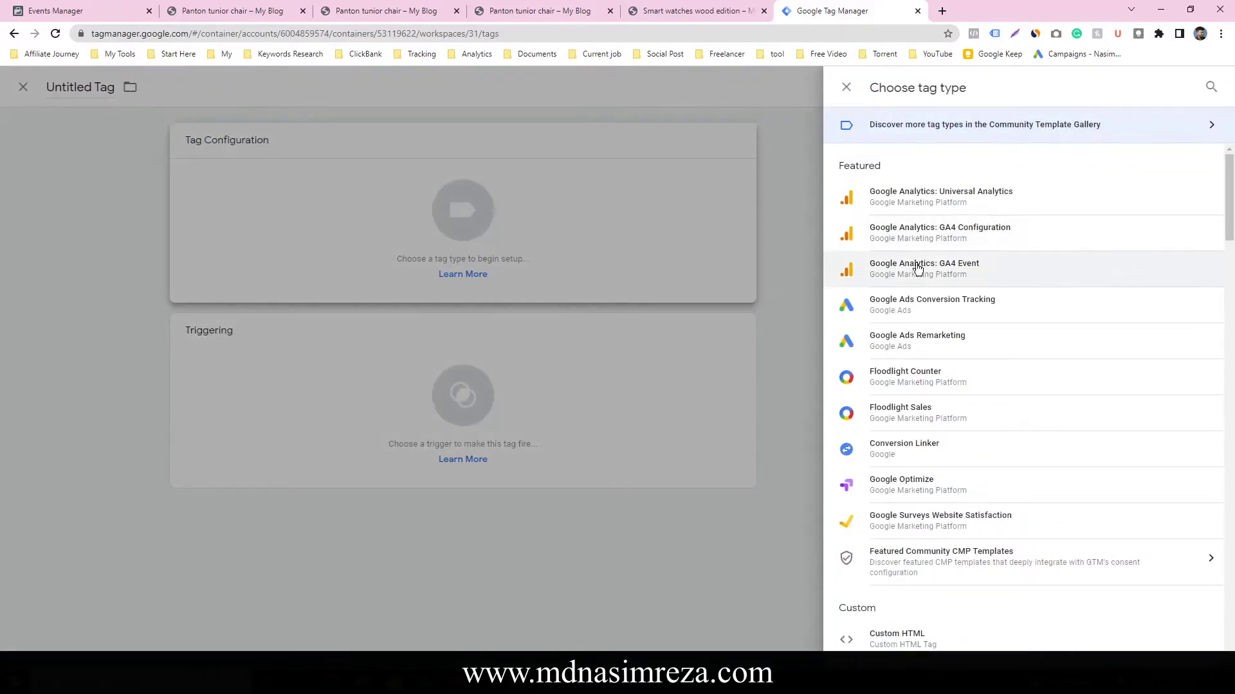
pyautogui.click(918, 271)
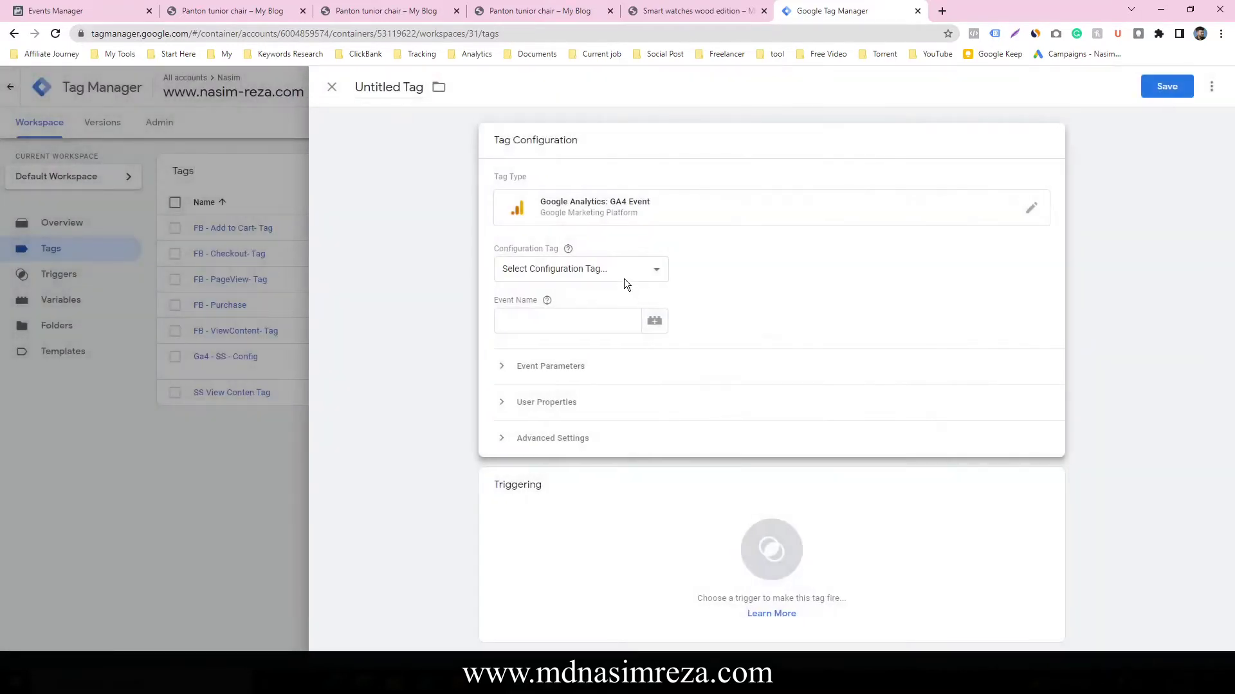
pyautogui.click(623, 273)
pyautogui.click(581, 312)
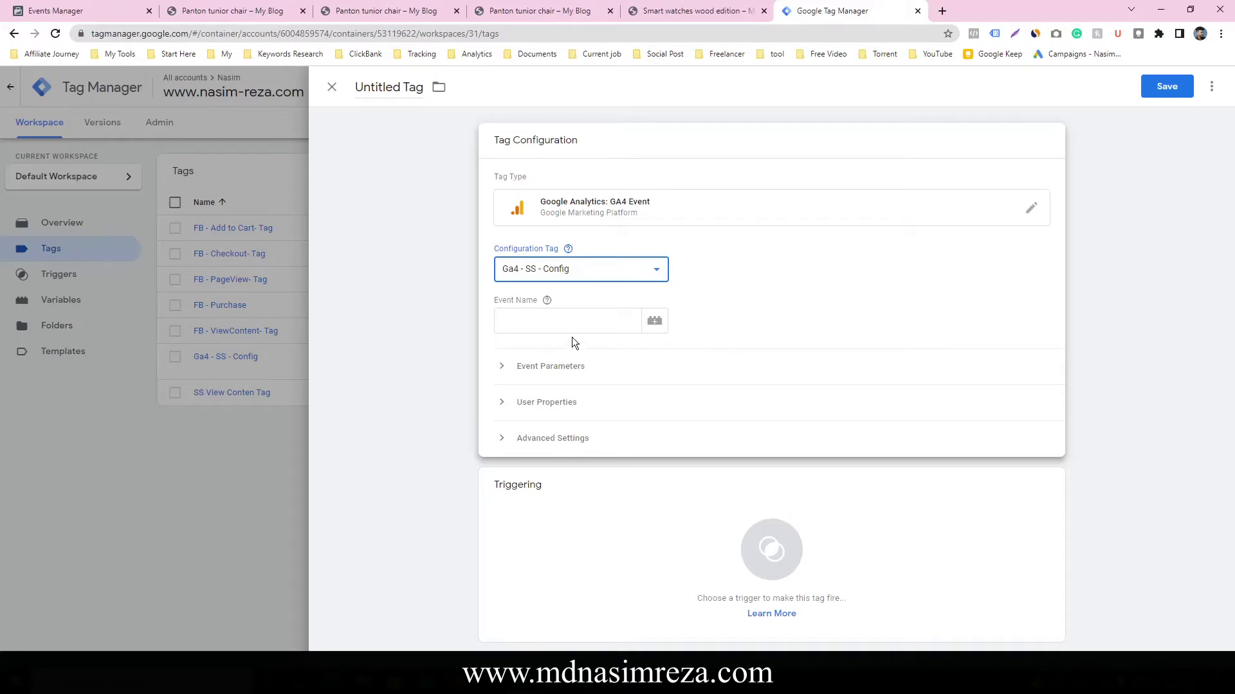
# Copy add_to_cart from the notes and paste it in as the Event Name.
pyautogui.hotkey('alt', 'Tab')
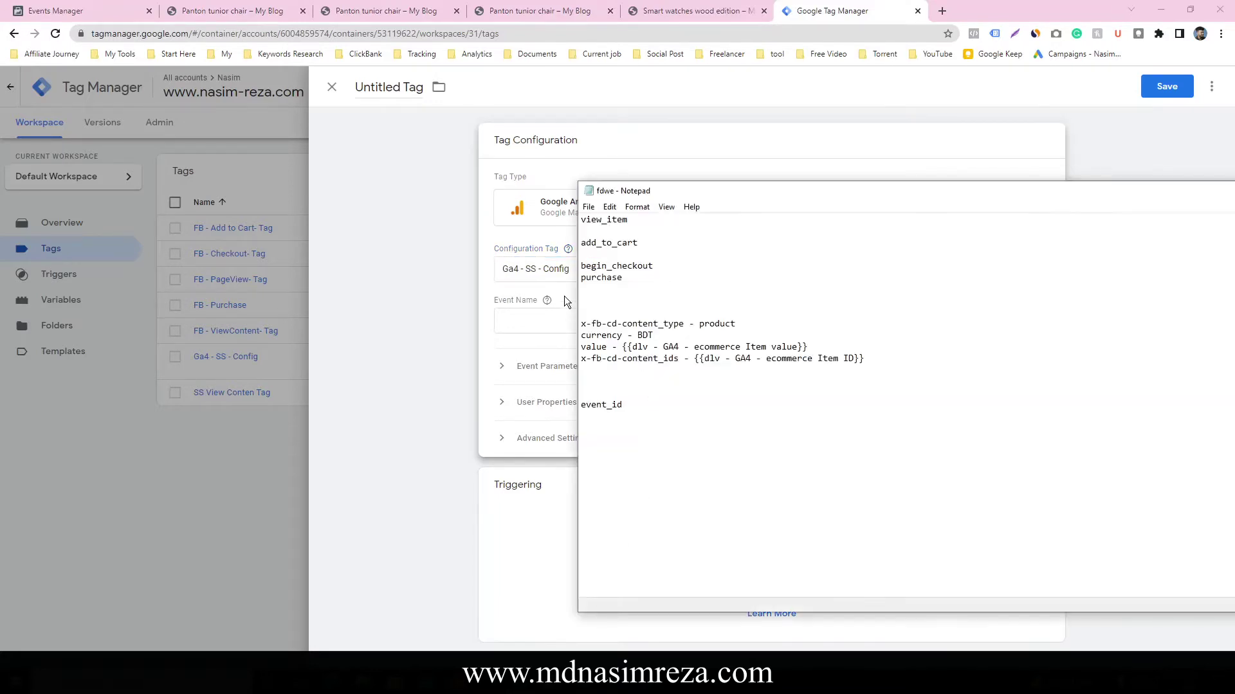
pyautogui.click(581, 300)
pyautogui.moveTo(581, 243); pyautogui.dragTo(648, 246)
pyautogui.hotkey('ctrl', 'c')
pyautogui.click(530, 317)
pyautogui.hotkey('ctrl', 'v')
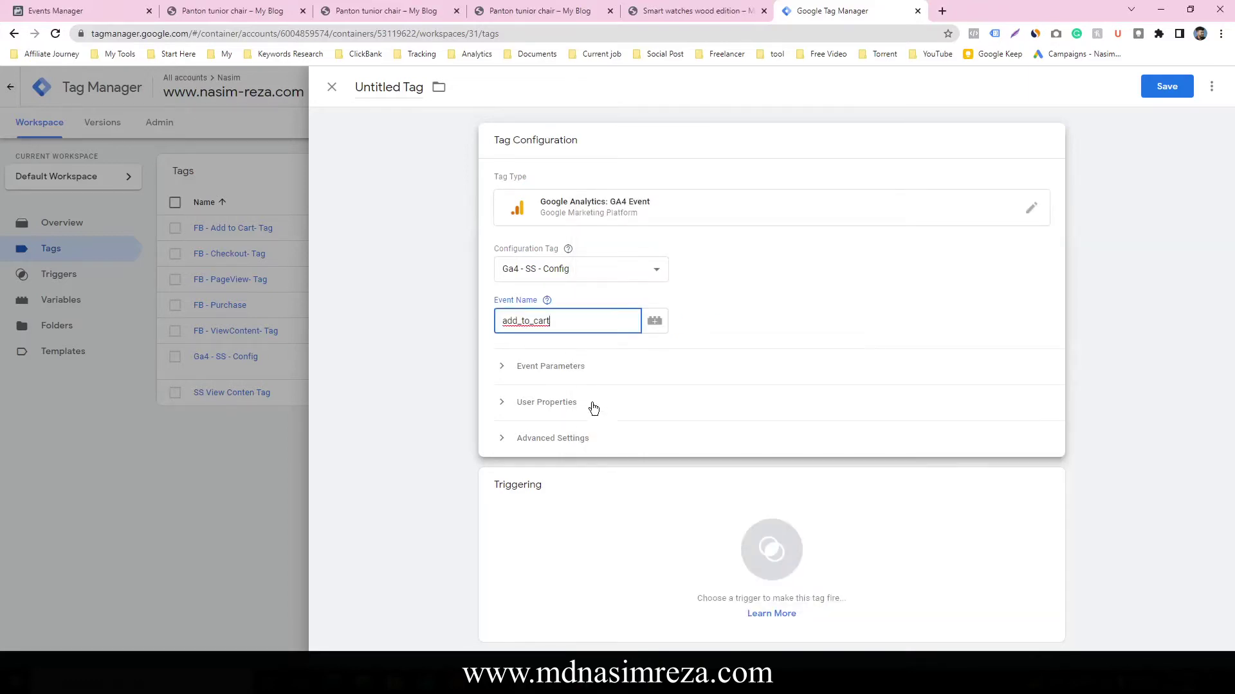
# Expand Event Parameters and add five empty parameter rows.
pyautogui.click(567, 376)
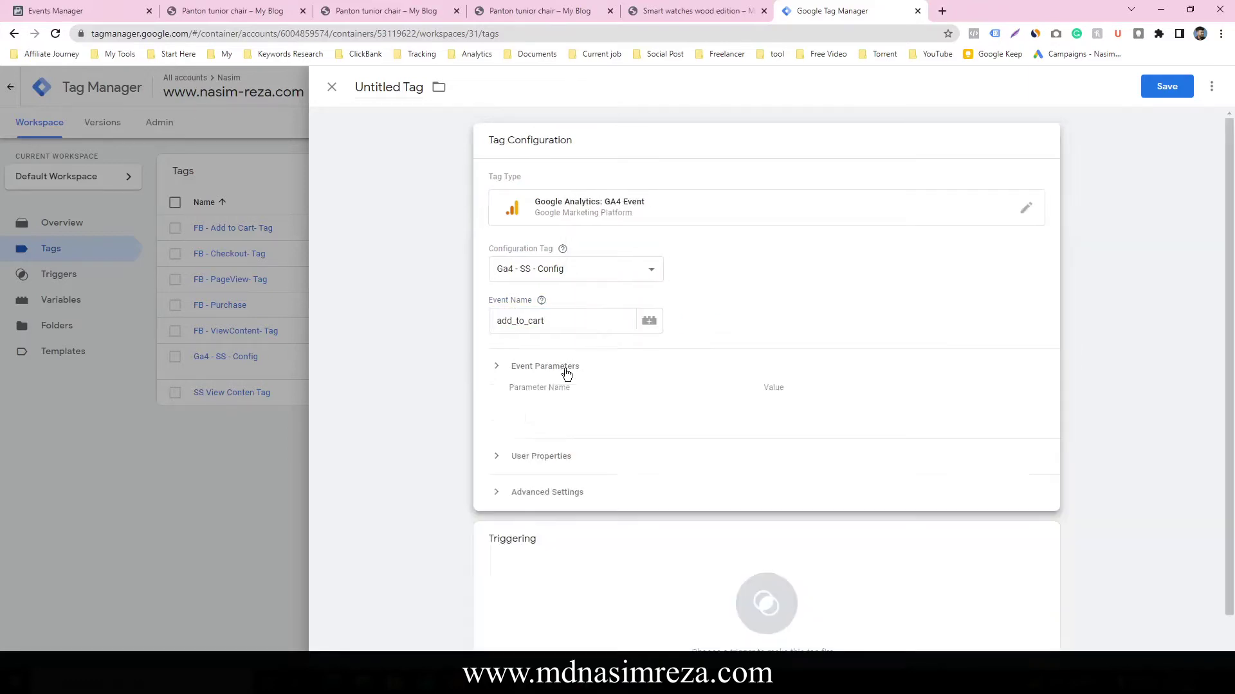
pyautogui.click(553, 419)
pyautogui.click(552, 442)
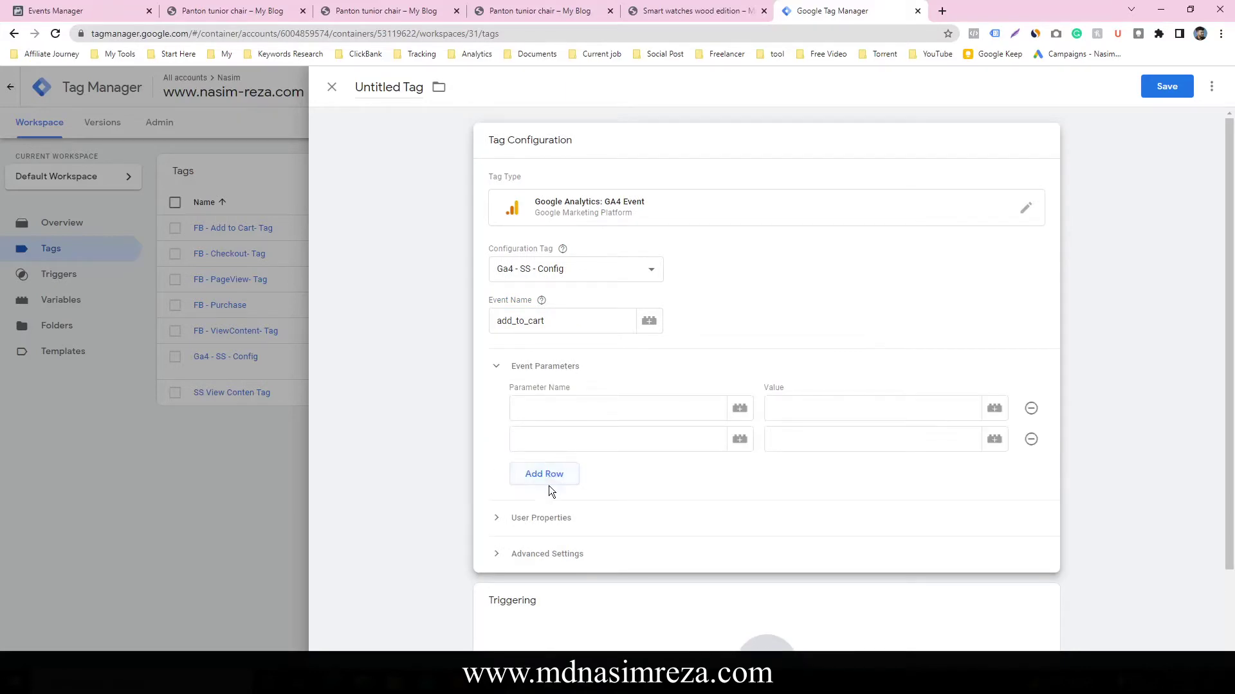
pyautogui.click(549, 482)
pyautogui.click(551, 500)
pyautogui.click(547, 536)
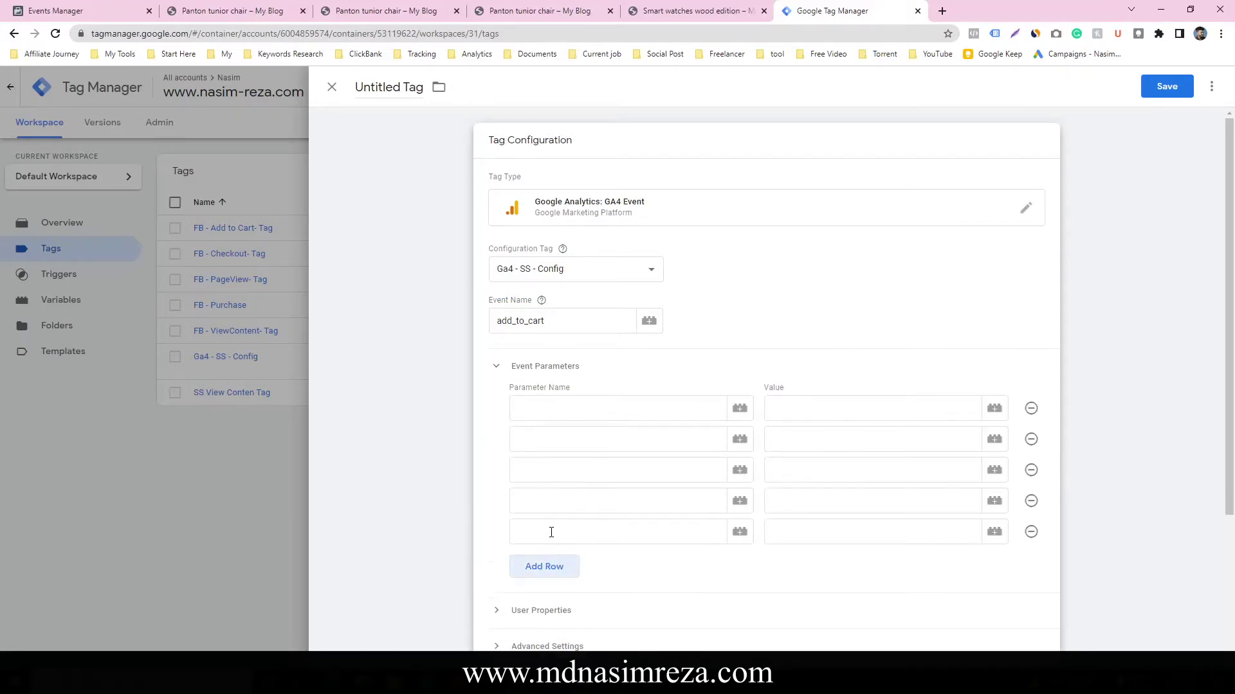
# Fill the first parameter as x-fb-cd-content_type with value product, copied from the notes.
pyautogui.hotkey('alt', 'Tab')
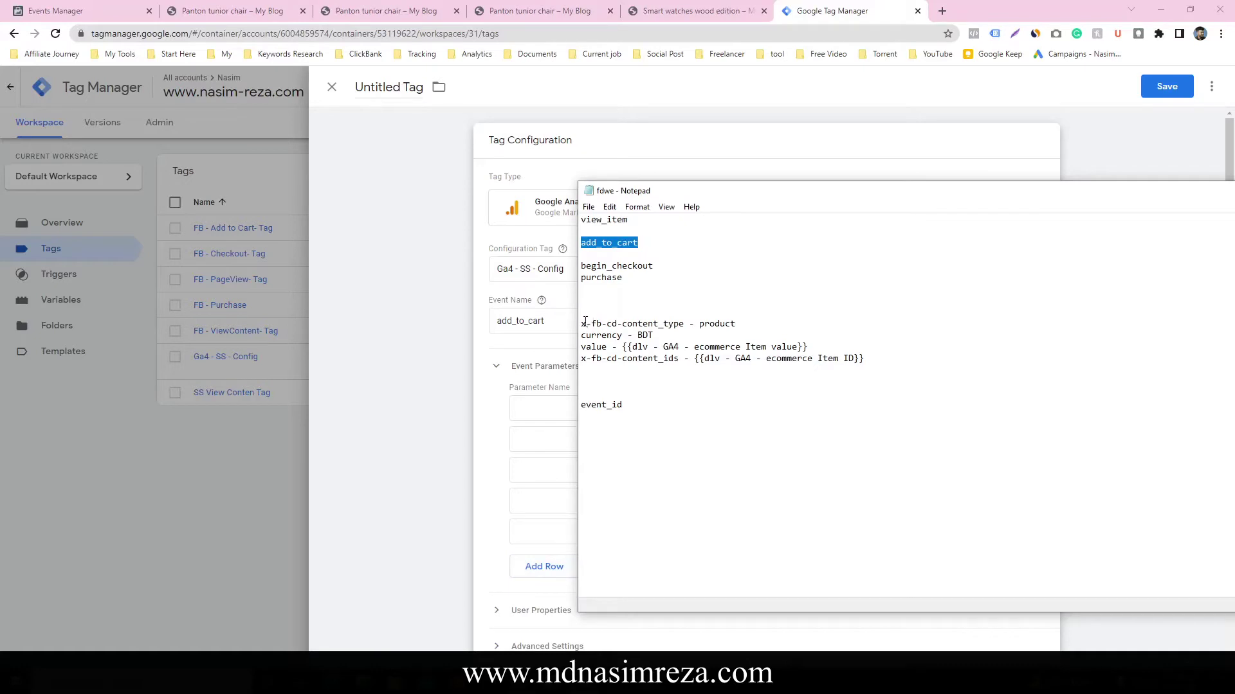
pyautogui.moveTo(584, 323); pyautogui.dragTo(686, 324)
pyautogui.hotkey('ctrl', 'c')
pyautogui.hotkey('alt', 'Tab')
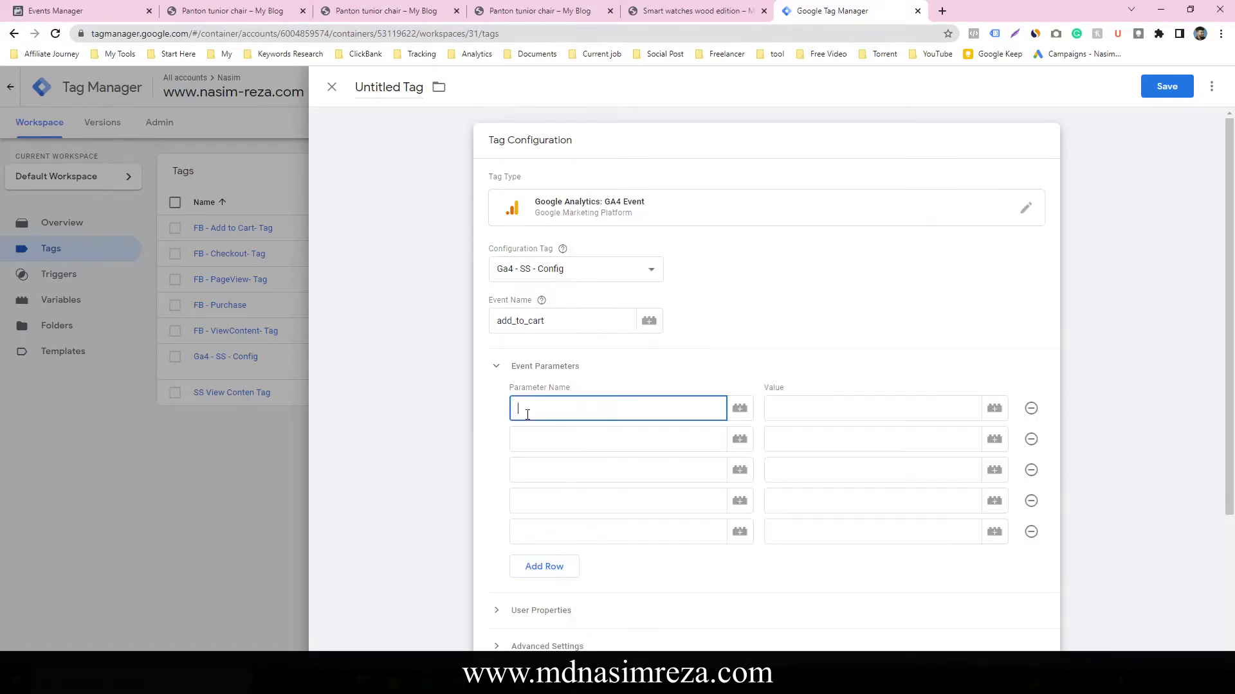
pyautogui.hotkey('ctrl', 'v')
pyautogui.click(837, 417)
pyautogui.hotkey('alt', 'Tab')
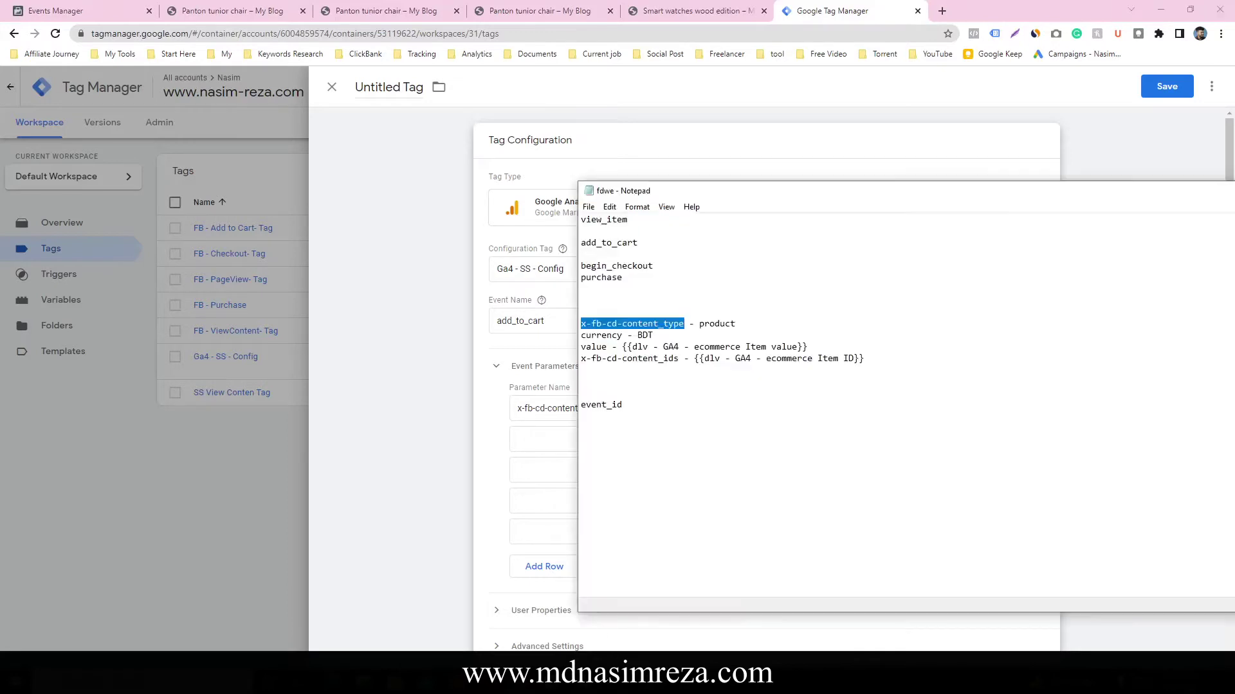
pyautogui.moveTo(699, 323); pyautogui.dragTo(735, 324)
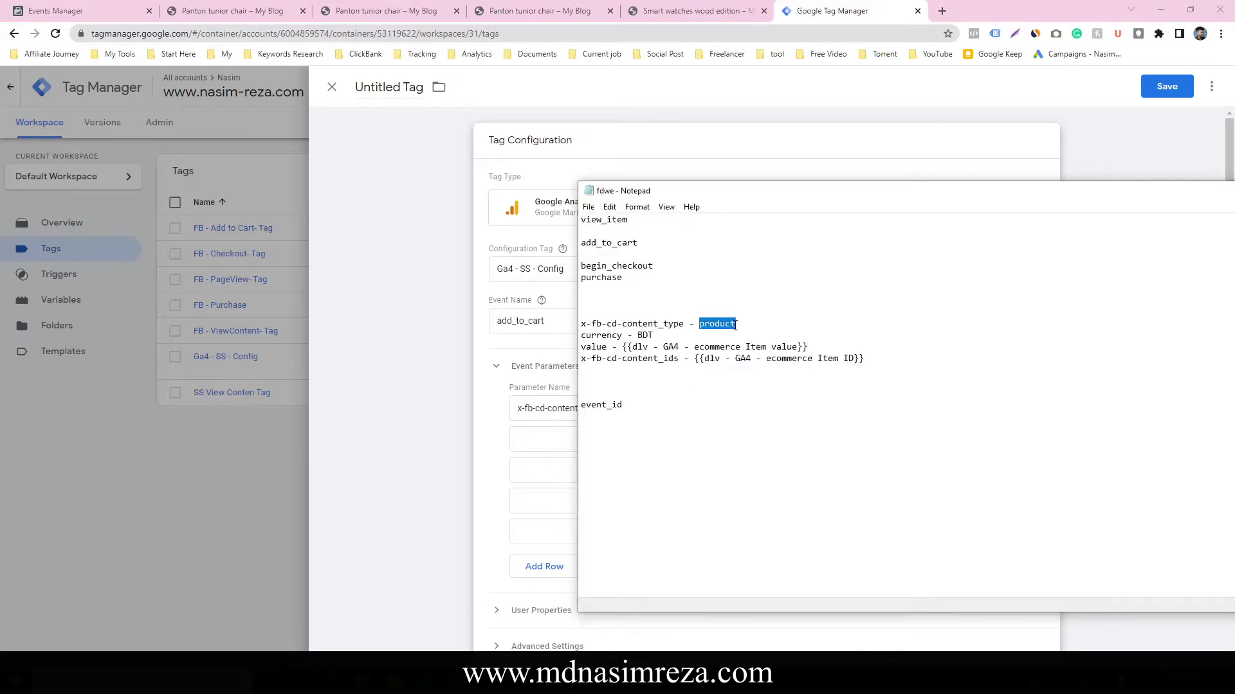
pyautogui.hotkey('ctrl', 'c')
pyautogui.hotkey('alt', 'Tab')
pyautogui.click(813, 408)
pyautogui.hotkey('ctrl', 'v')
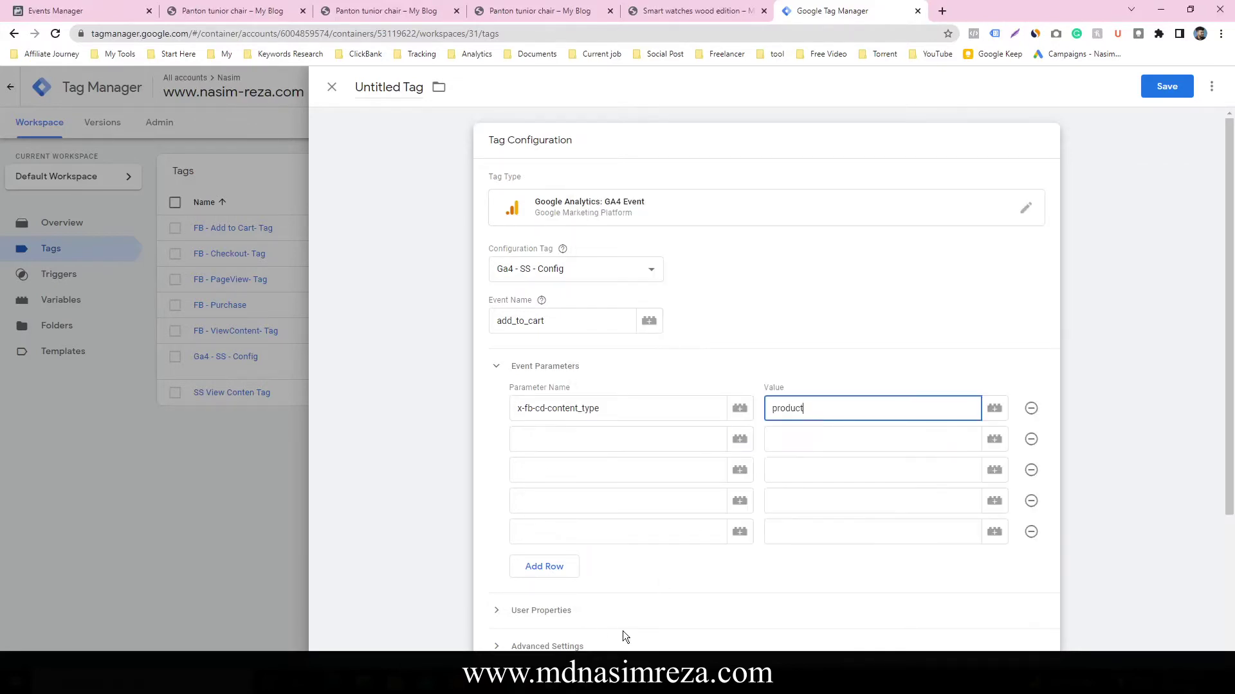
# Name the second parameter currency, copied from the notes.
pyautogui.hotkey('alt', 'Tab')
pyautogui.moveTo(582, 335)
pyautogui.mouseDown()
pyautogui.moveTo(622, 336)
pyautogui.moveTo(581, 336)
pyautogui.mouseUp()
pyautogui.click(623, 336)
pyautogui.click(538, 431)
pyautogui.hotkey('ctrl', 'v')
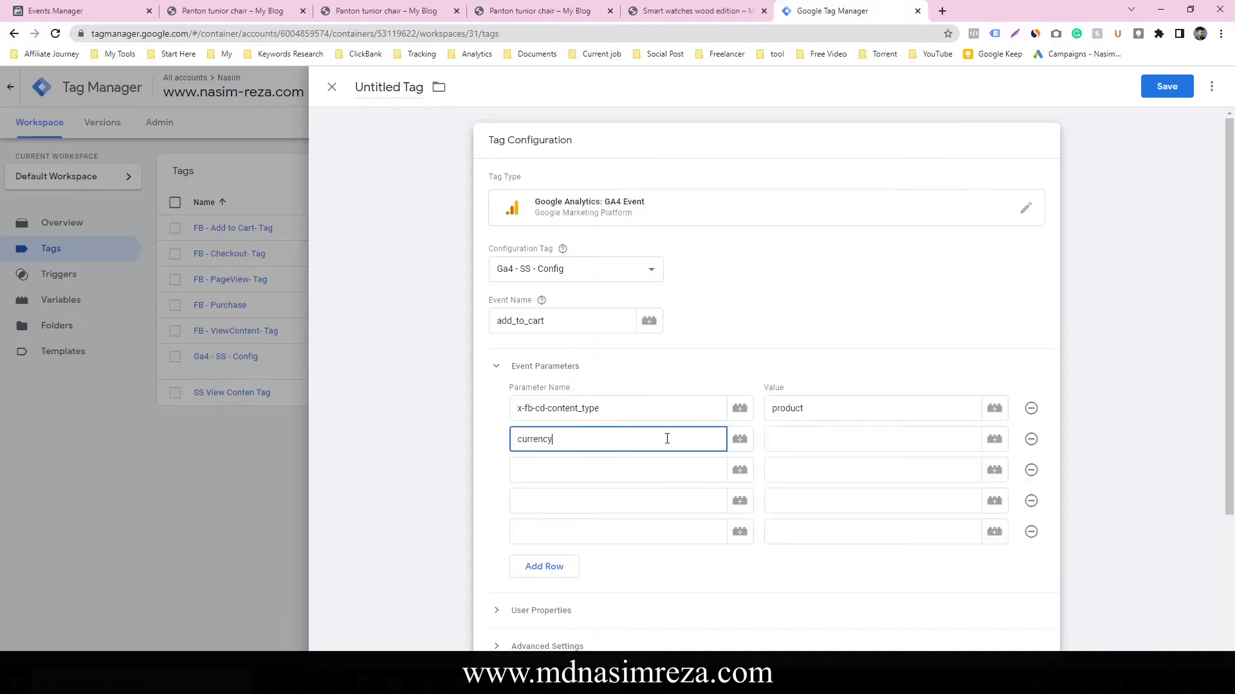
# Map currency to the product currency variable and add a value parameter using the product price variable.
pyautogui.click(994, 440)
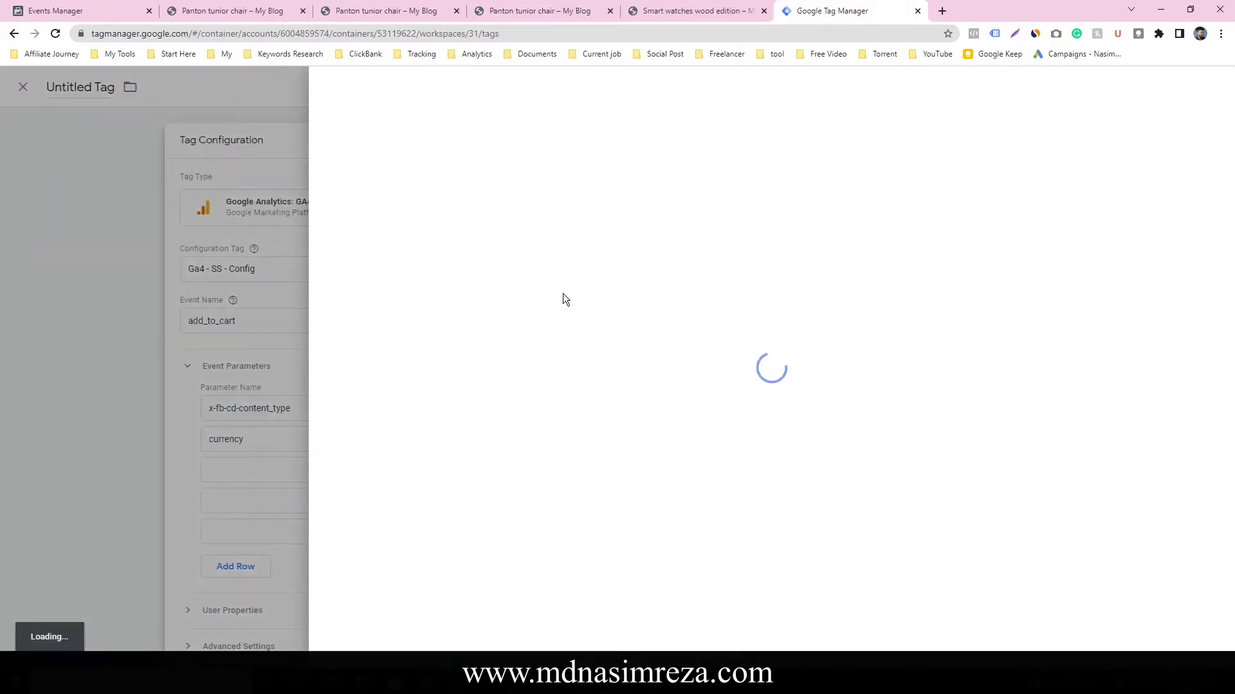
pyautogui.click(441, 221)
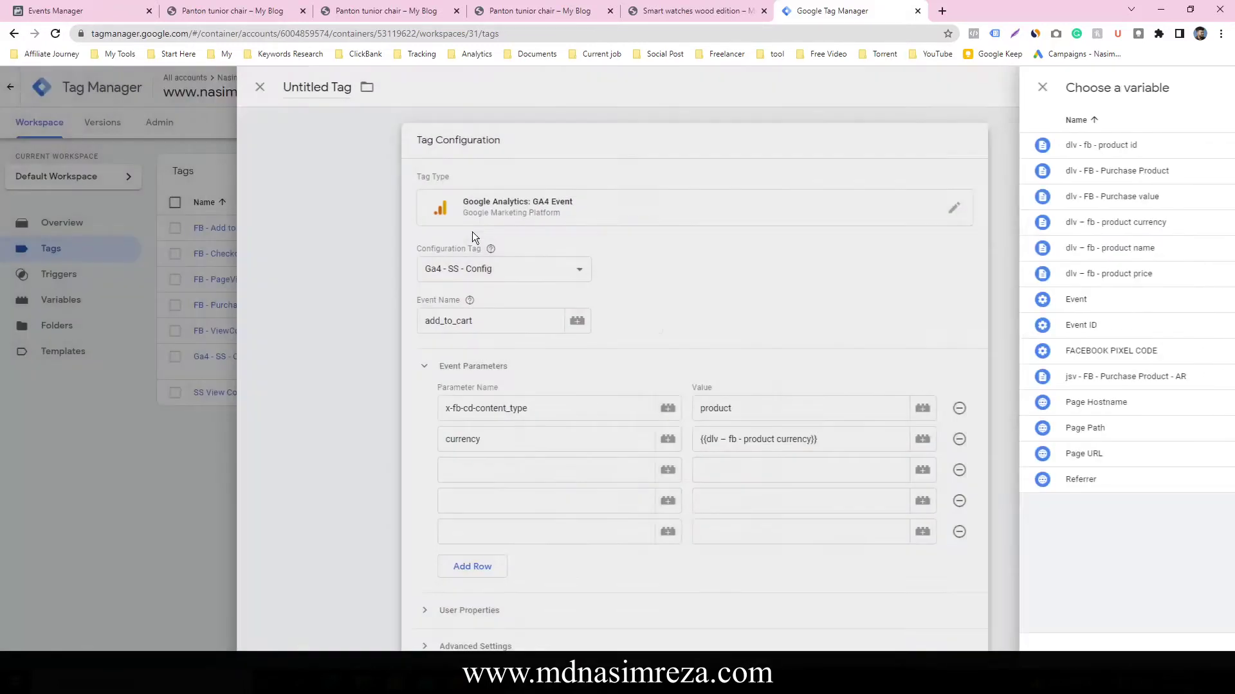
pyautogui.hotkey('alt', 'Tab')
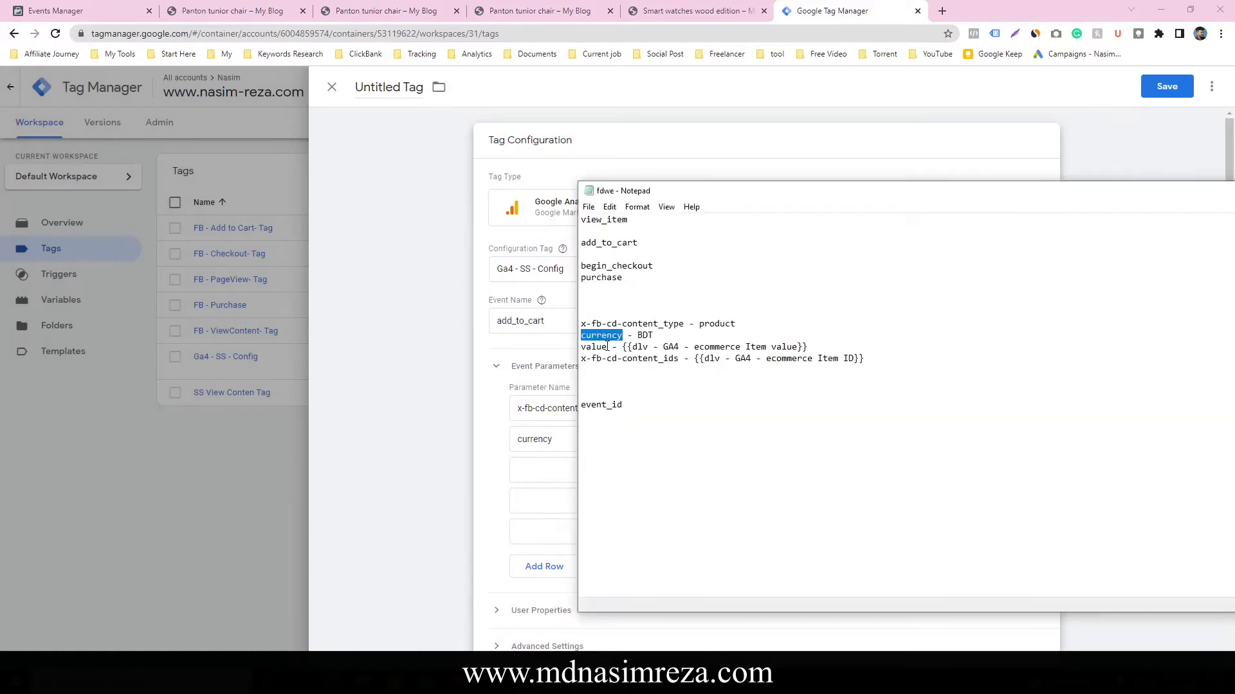
pyautogui.moveTo(607, 347); pyautogui.dragTo(573, 347)
pyautogui.hotkey('ctrl', 'c')
pyautogui.hotkey('alt', 'Tab')
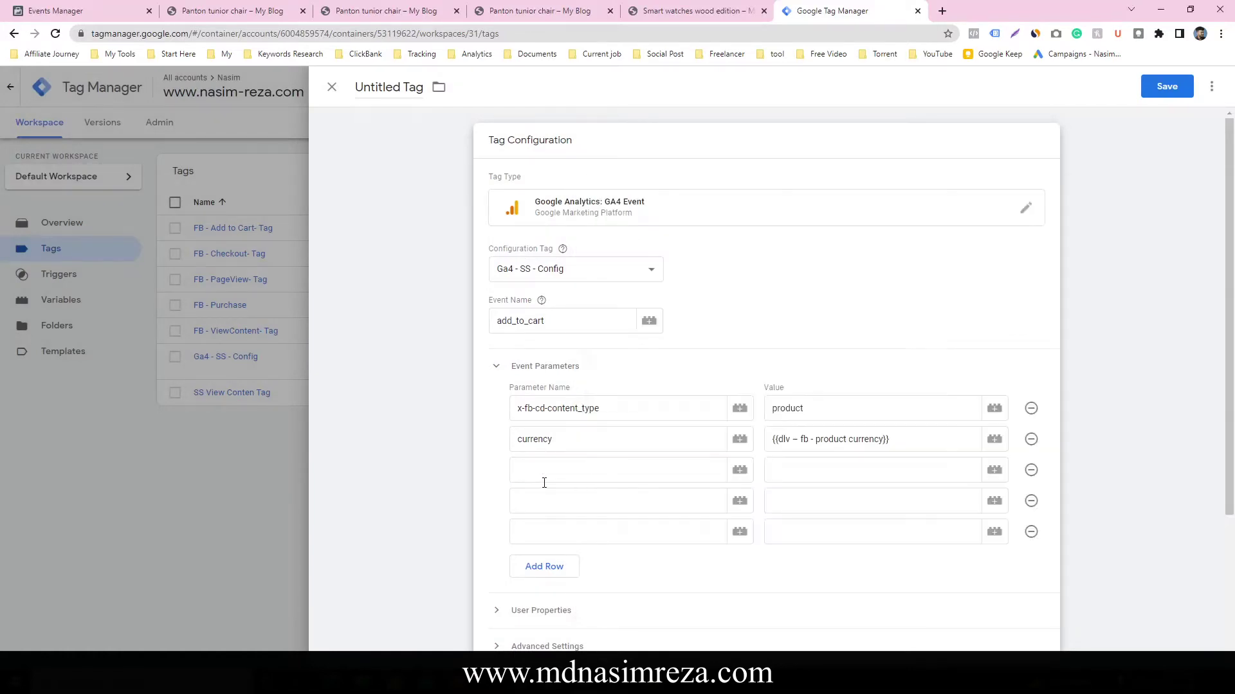
pyautogui.click(634, 479)
pyautogui.hotkey('ctrl', 'v')
pyautogui.click(951, 469)
pyautogui.click(994, 469)
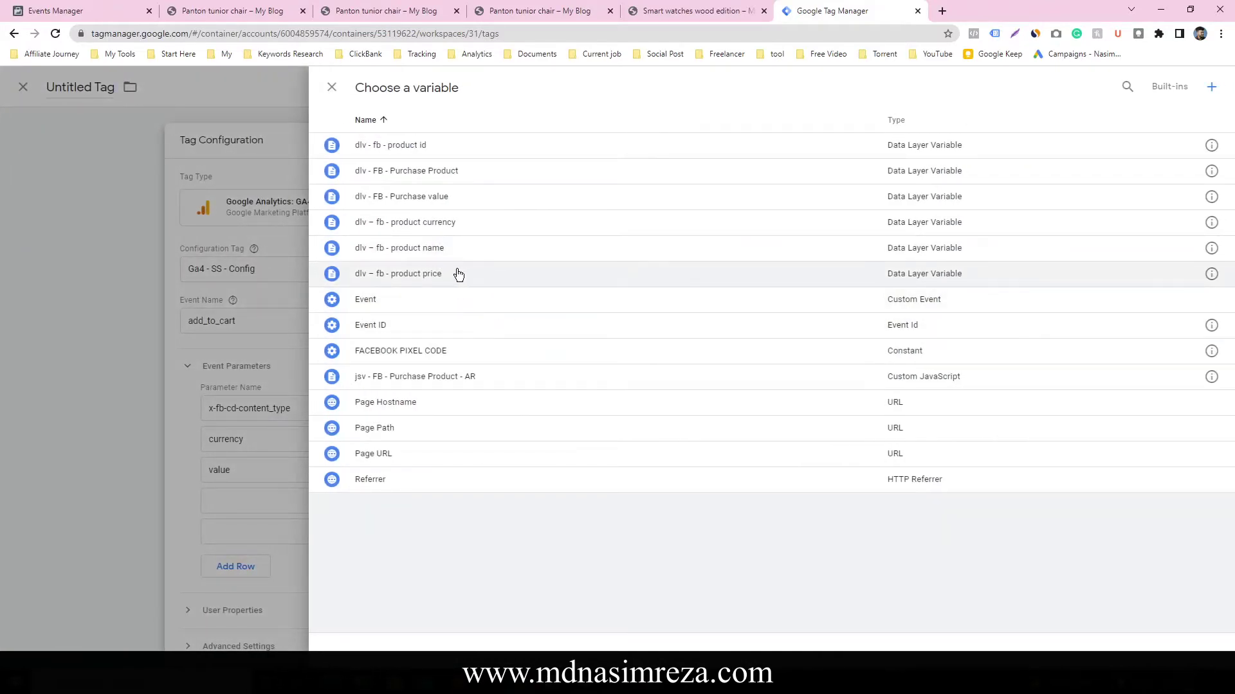
pyautogui.click(458, 275)
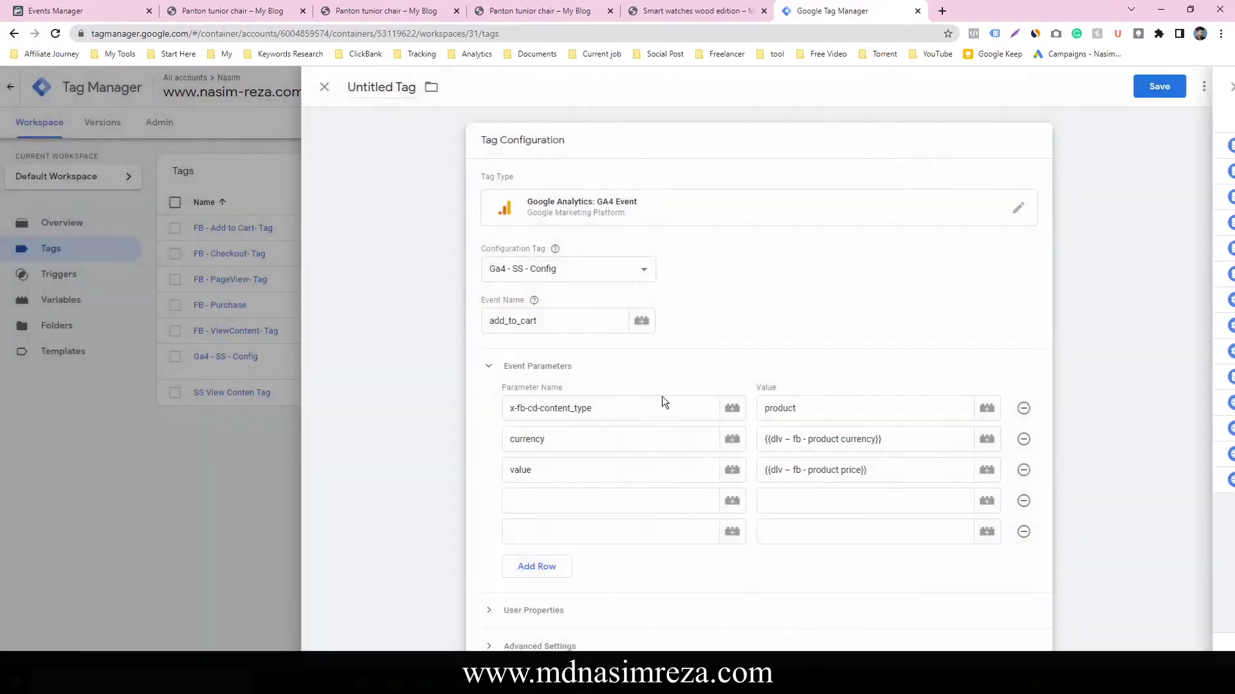
# Add the fourth parameter x-fb-cd-content_ids mapped to the product id variable.
pyautogui.hotkey('alt', 'Tab')
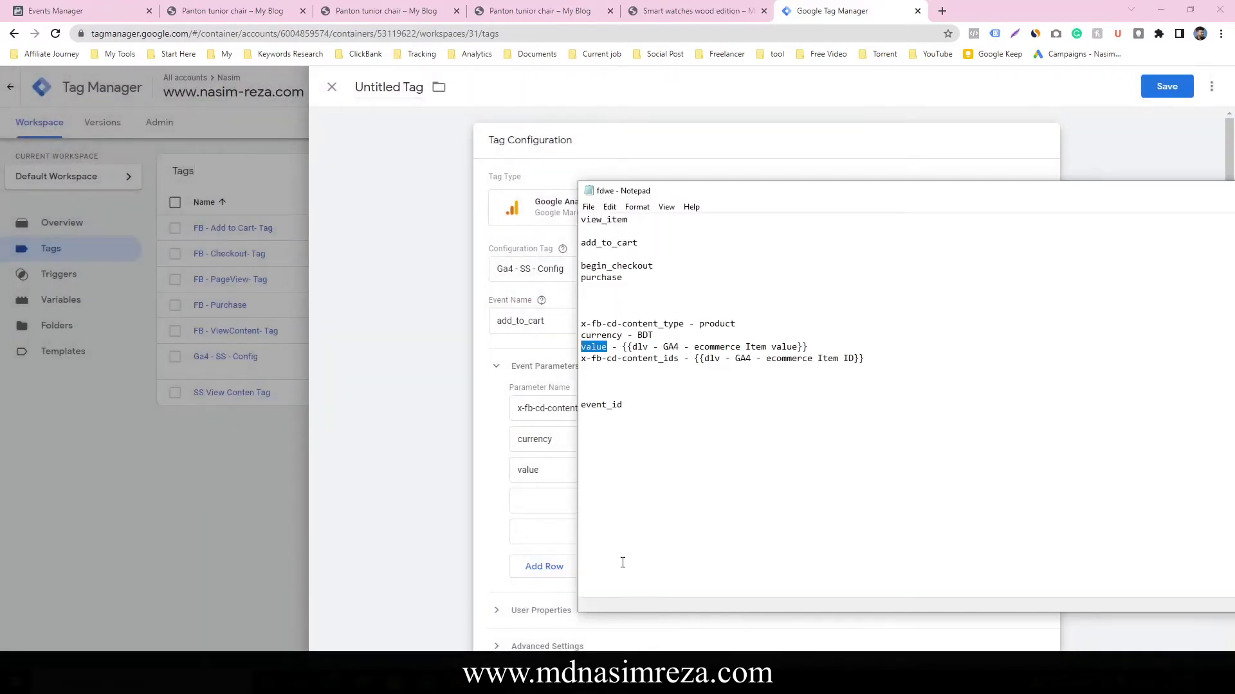
pyautogui.click(584, 360)
pyautogui.moveTo(582, 360); pyautogui.dragTo(679, 362)
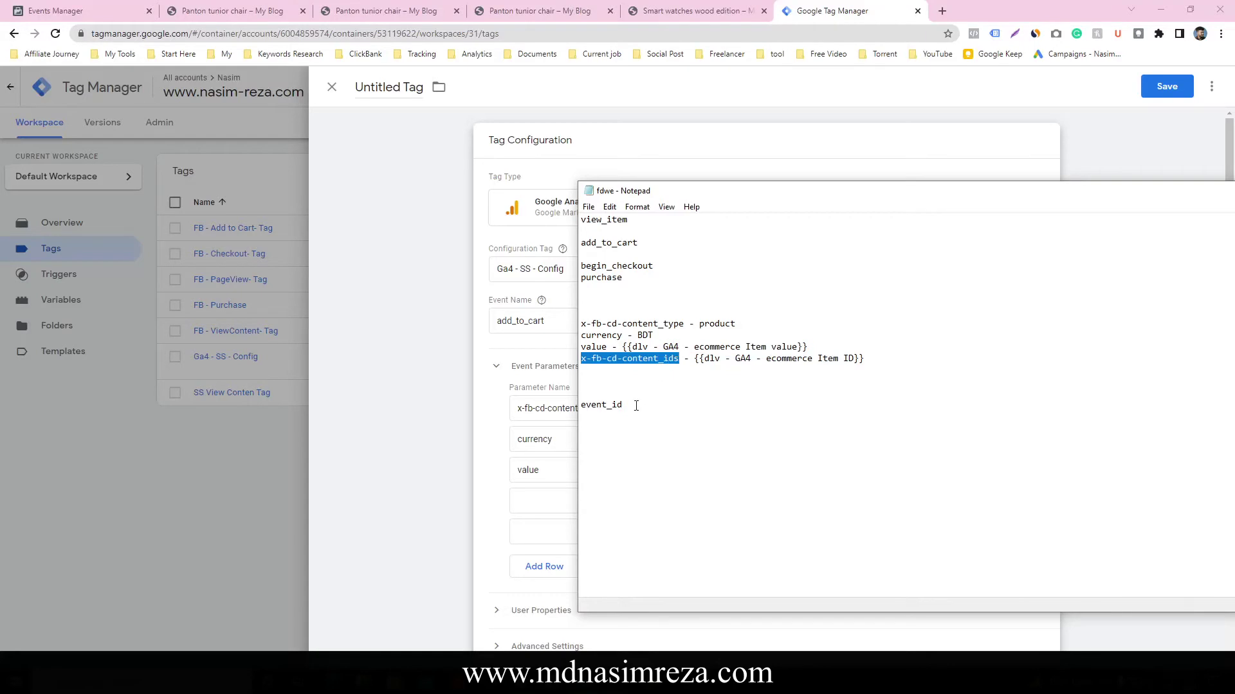
pyautogui.click(541, 498)
pyautogui.hotkey('ctrl', 'v')
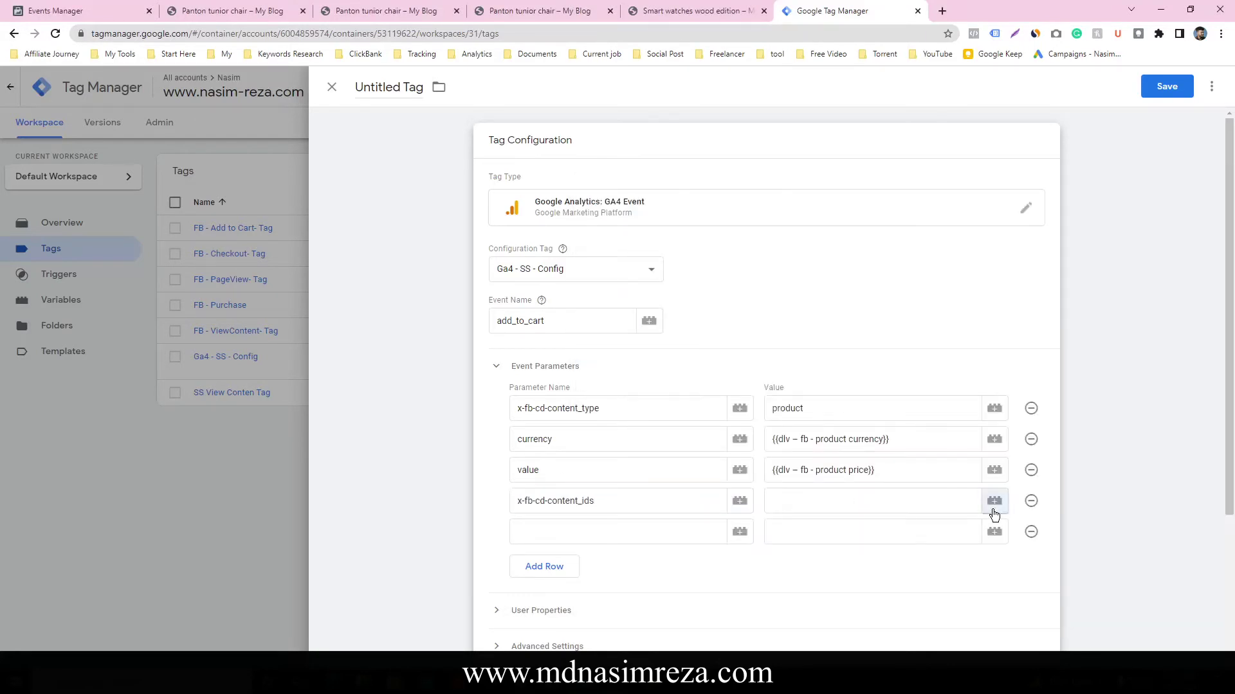
pyautogui.click(994, 502)
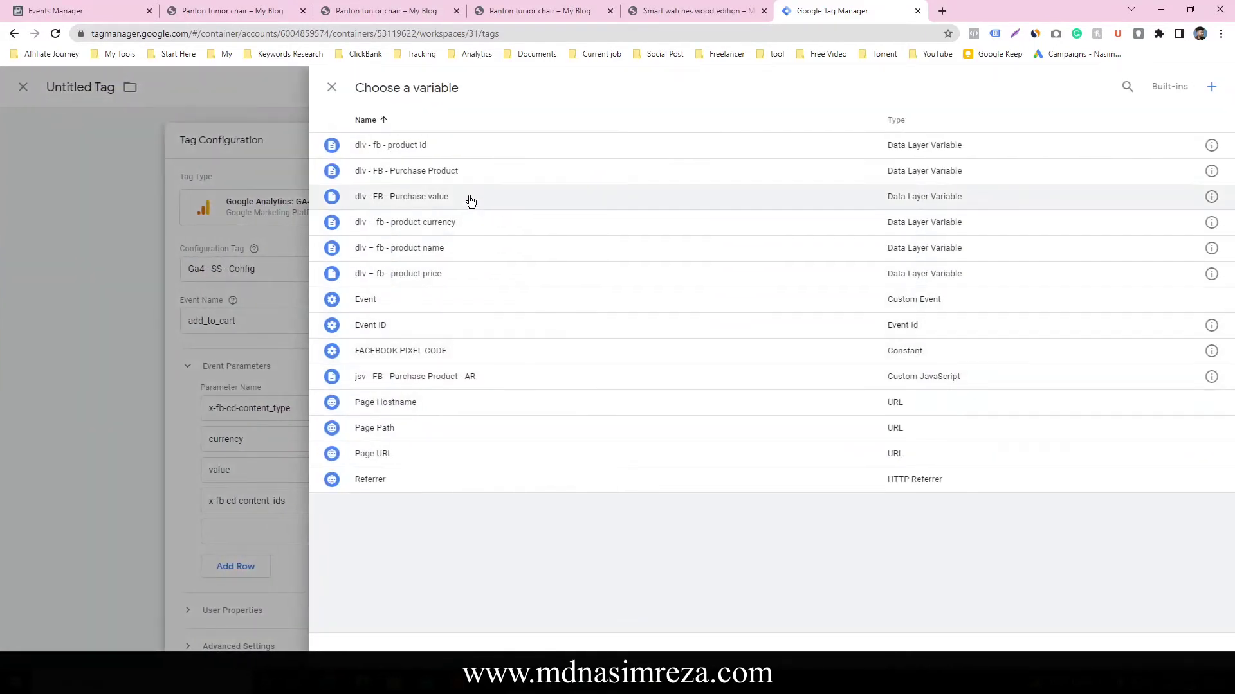
pyautogui.click(399, 148)
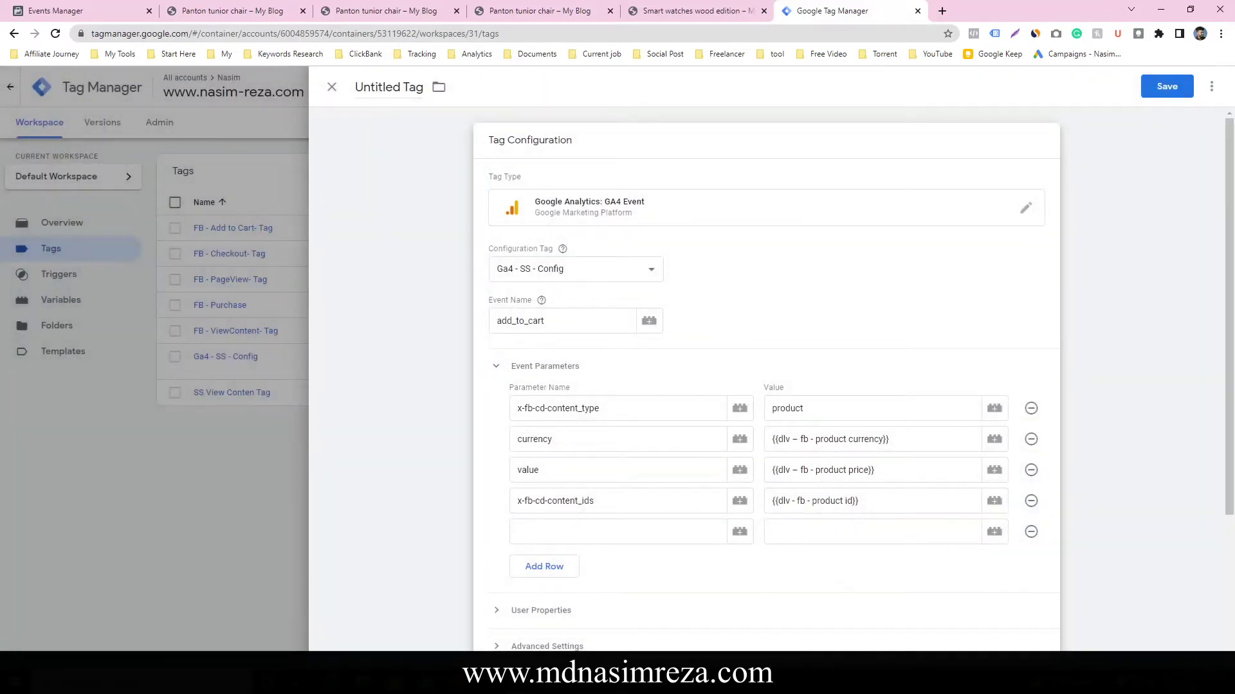
# Add the fifth parameter event_id mapped to the {{Event ID}} variable.
pyautogui.hotkey('alt', 'Tab')
pyautogui.moveTo(623, 405); pyautogui.dragTo(578, 410)
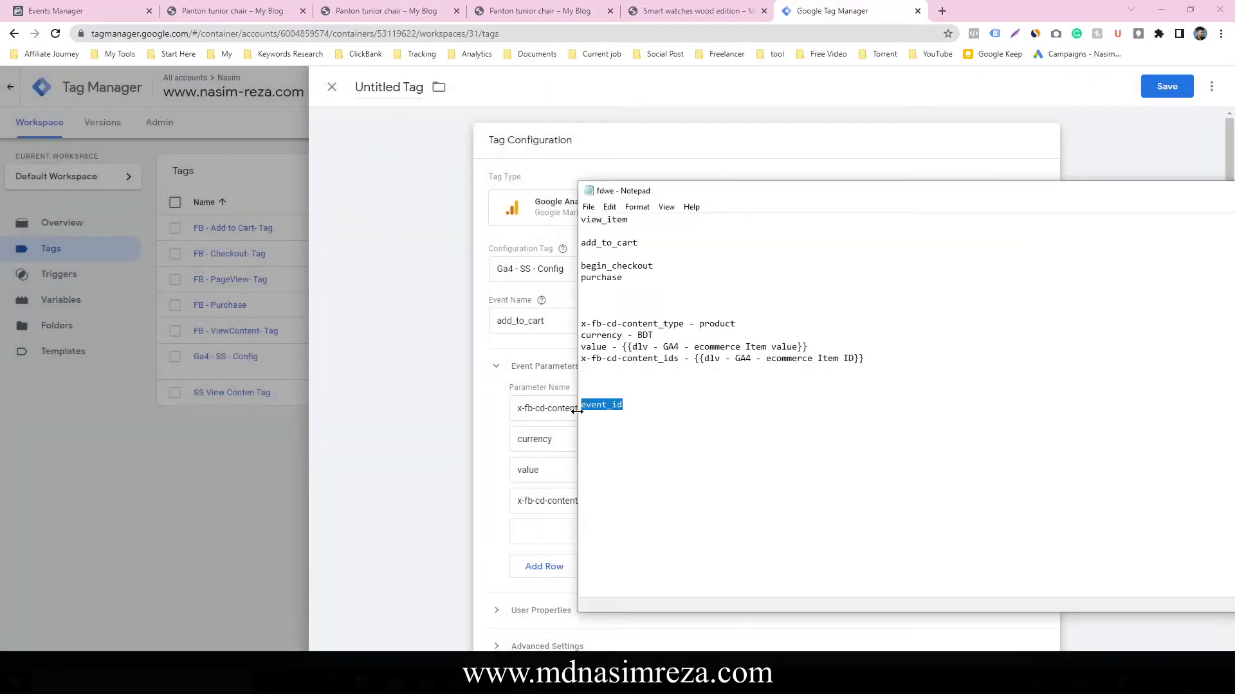
pyautogui.click(529, 536)
pyautogui.hotkey('ctrl', 'v')
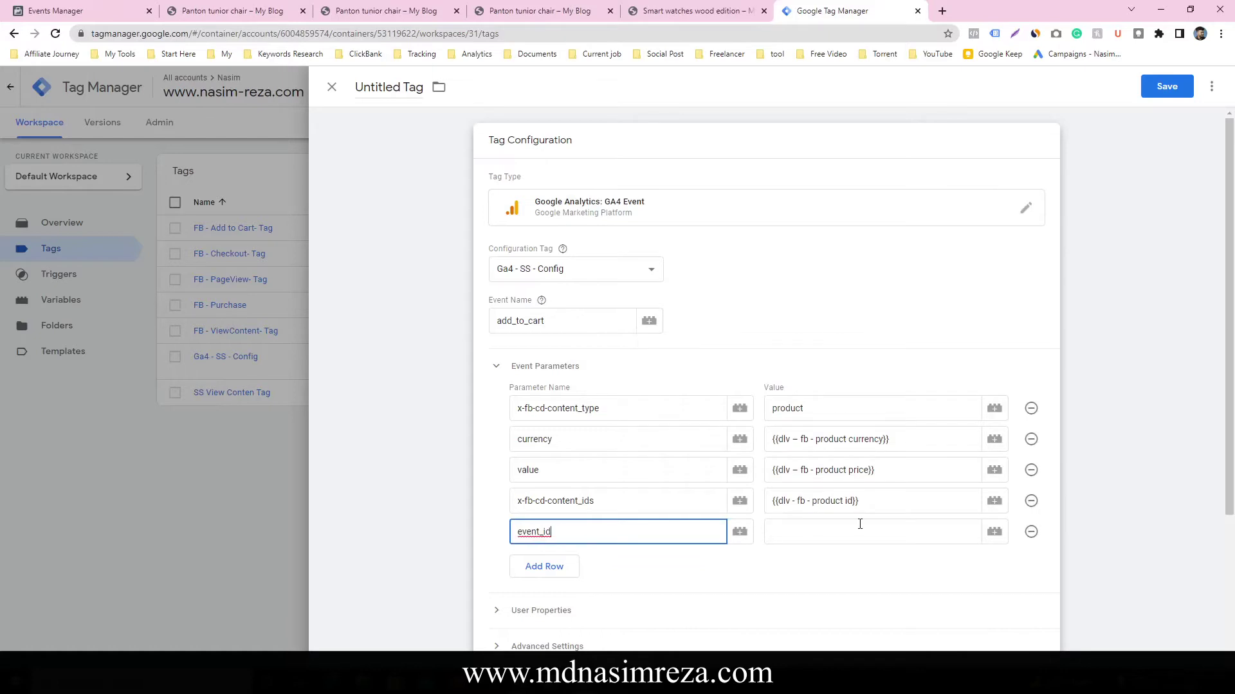
pyautogui.click(990, 534)
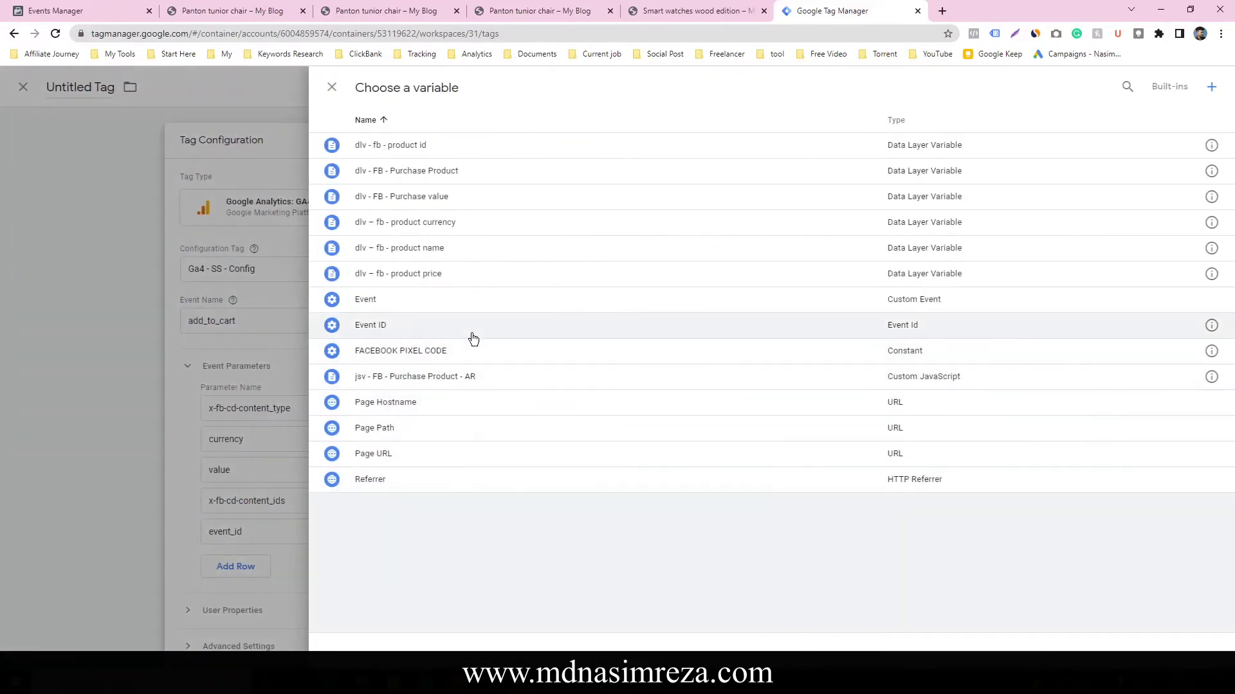
pyautogui.click(469, 332)
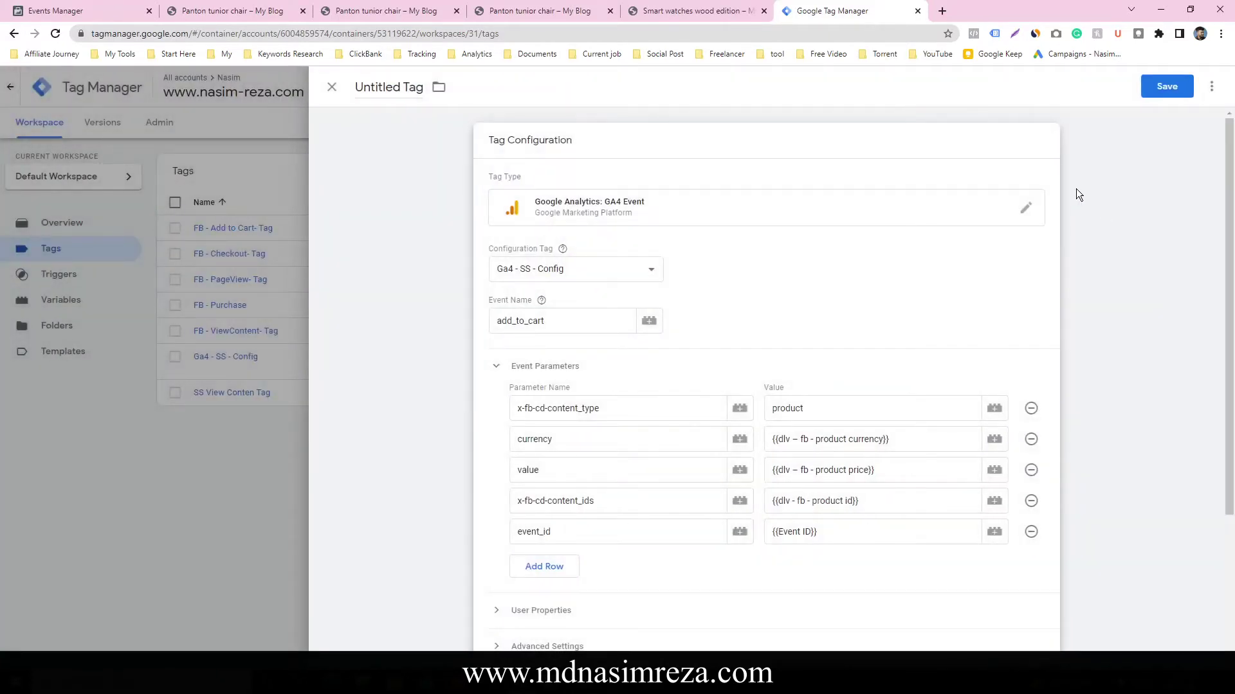
# Name the tag 'SS Add to cart', fire it on FB - Add to Cart- Trigger, and save.
pyautogui.doubleClick(401, 86)
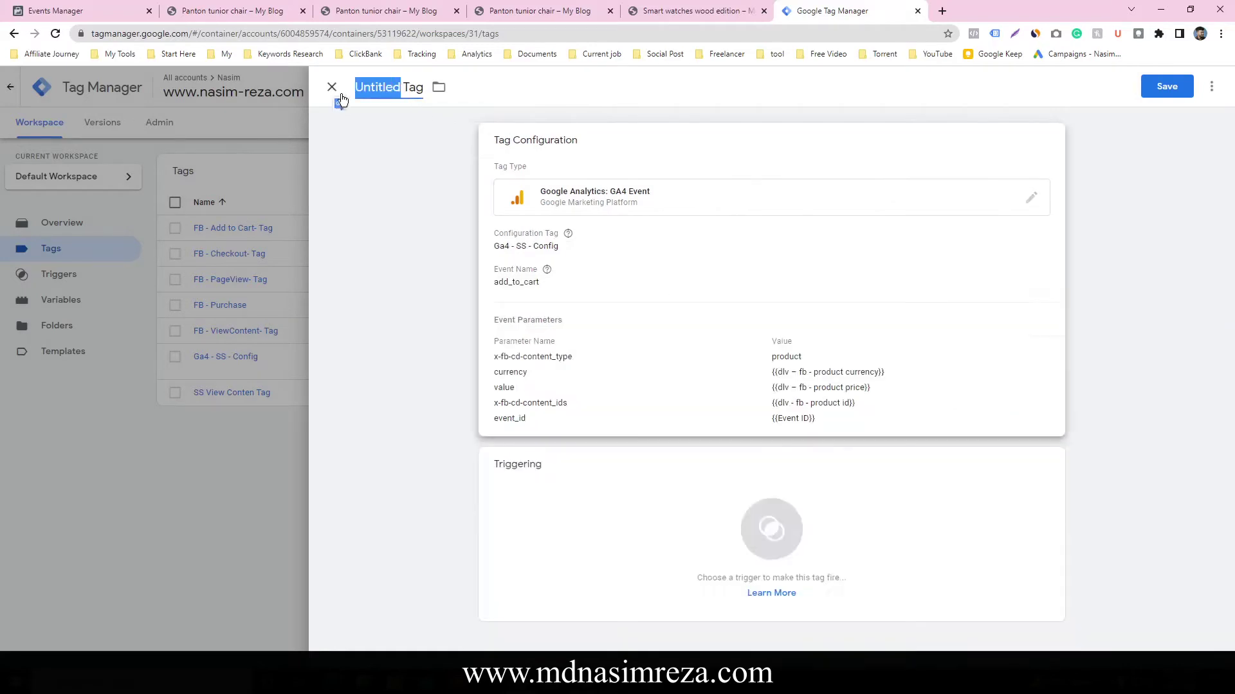
pyautogui.write('SS')
pyautogui.write(' Add to')
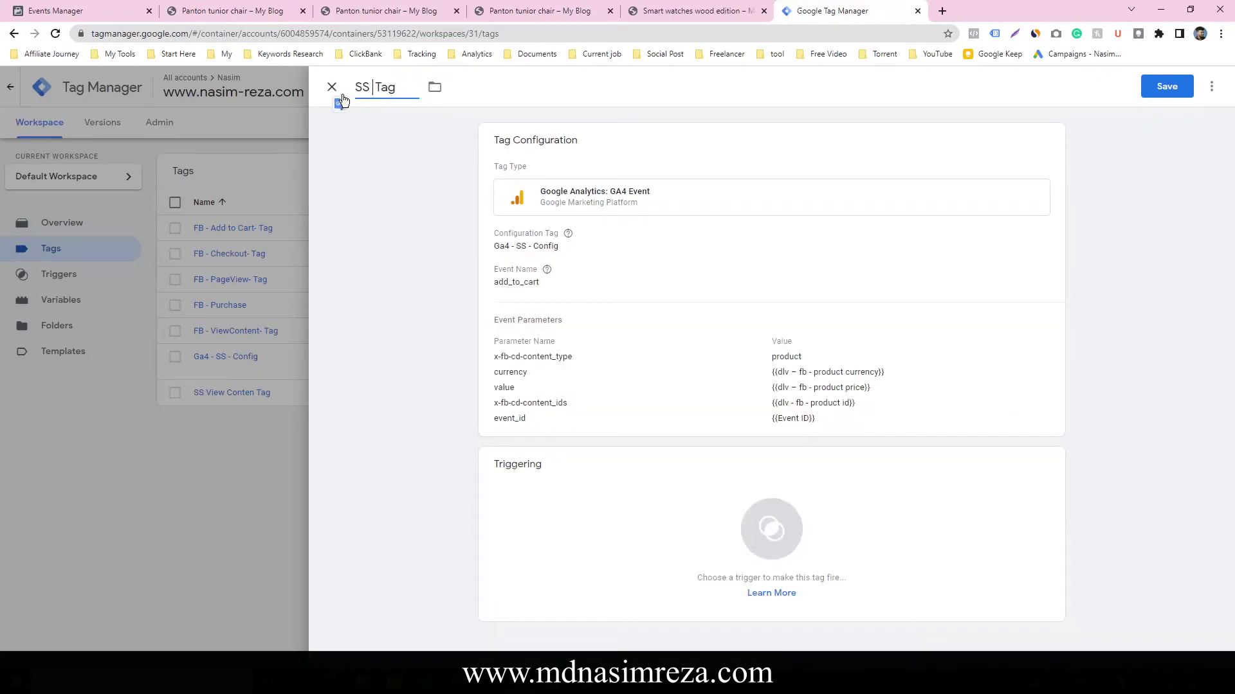
pyautogui.write(' cart')
pyautogui.click(1160, 90)
pyautogui.click(748, 220)
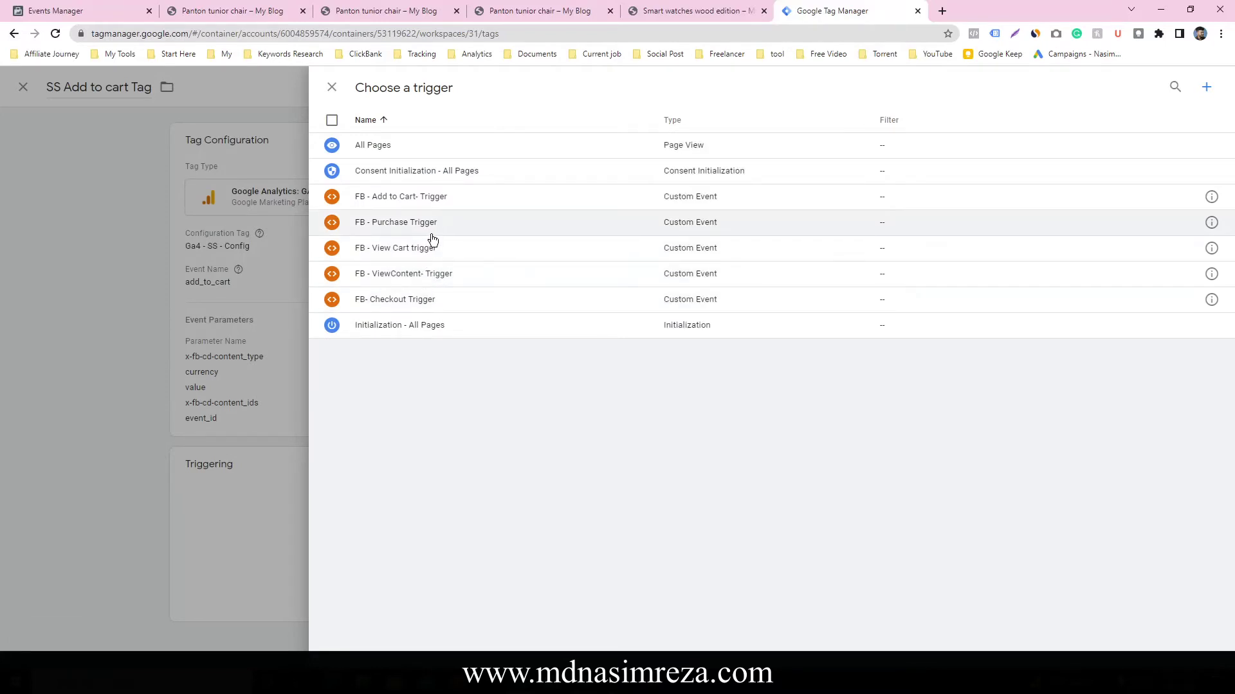
pyautogui.click(433, 197)
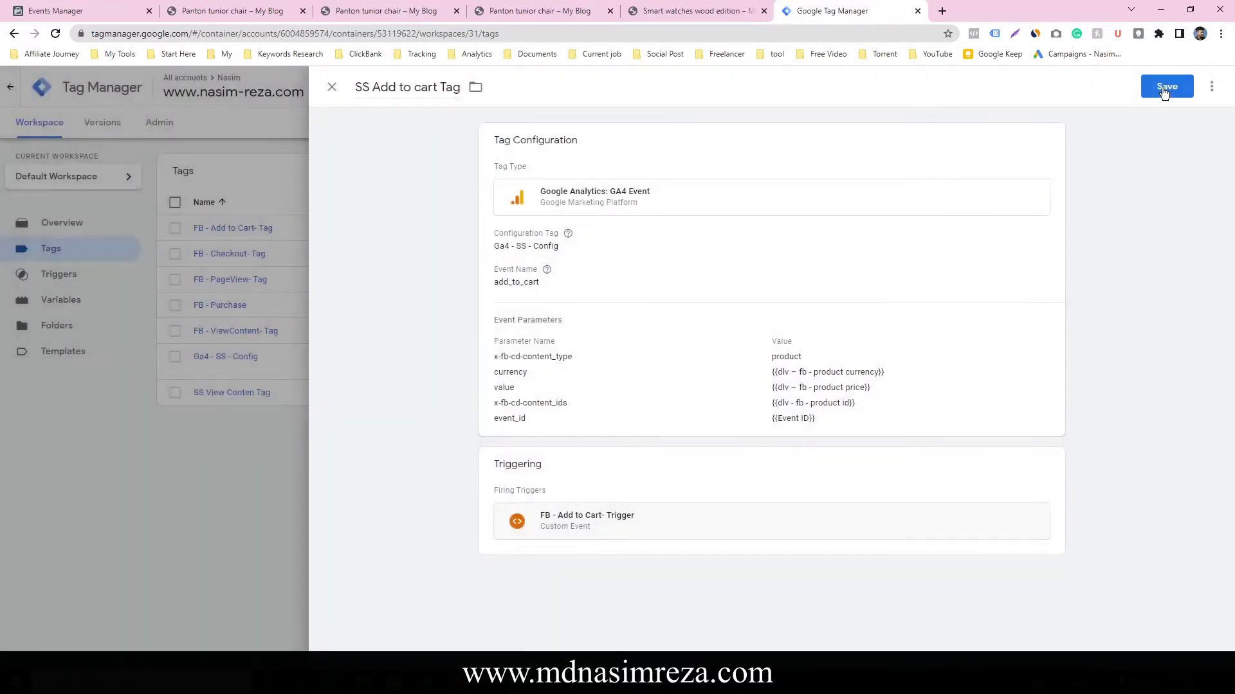
pyautogui.click(1164, 91)
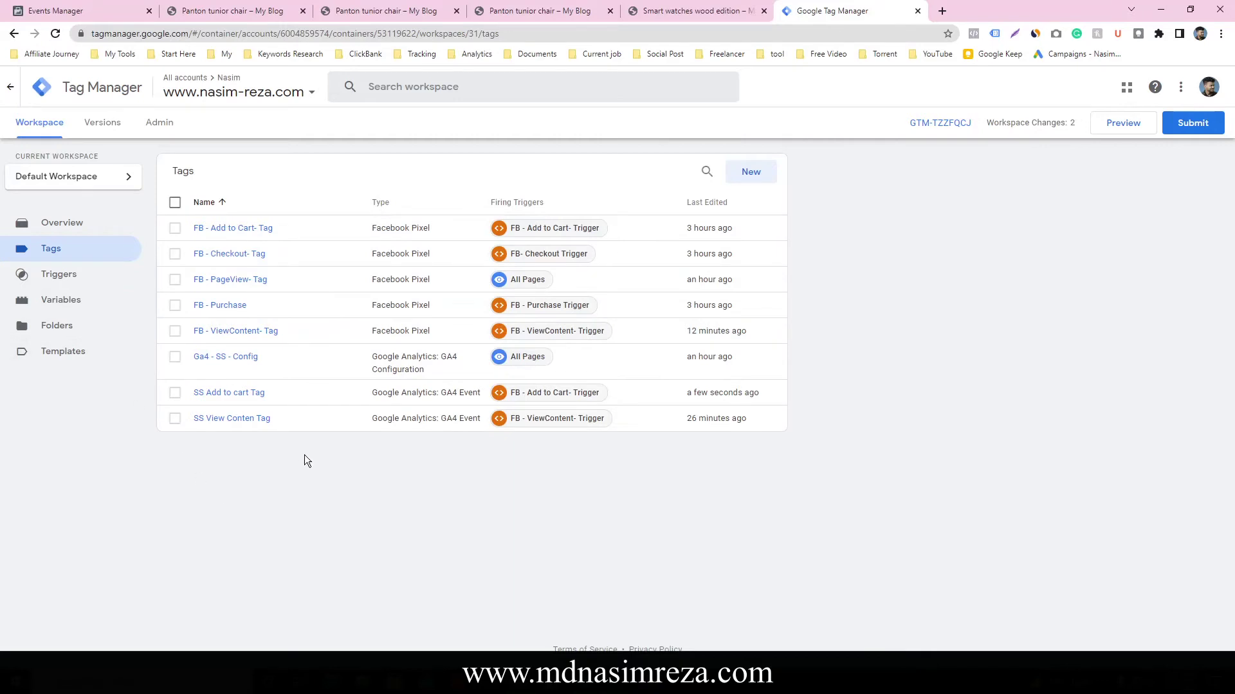
# Edit FB - Add to Cart- Tag and set its Event ID field to {{Event ID}} under More Settings.
pyautogui.click(237, 229)
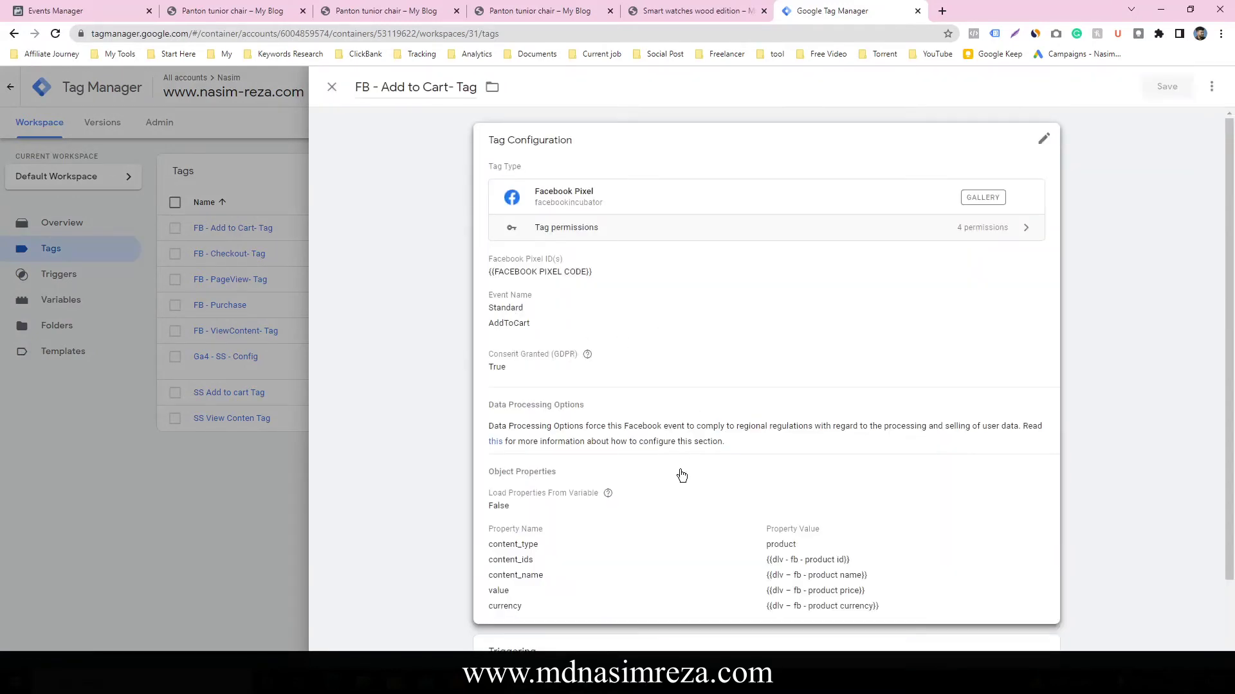
pyautogui.scroll(-2, 682, 476)
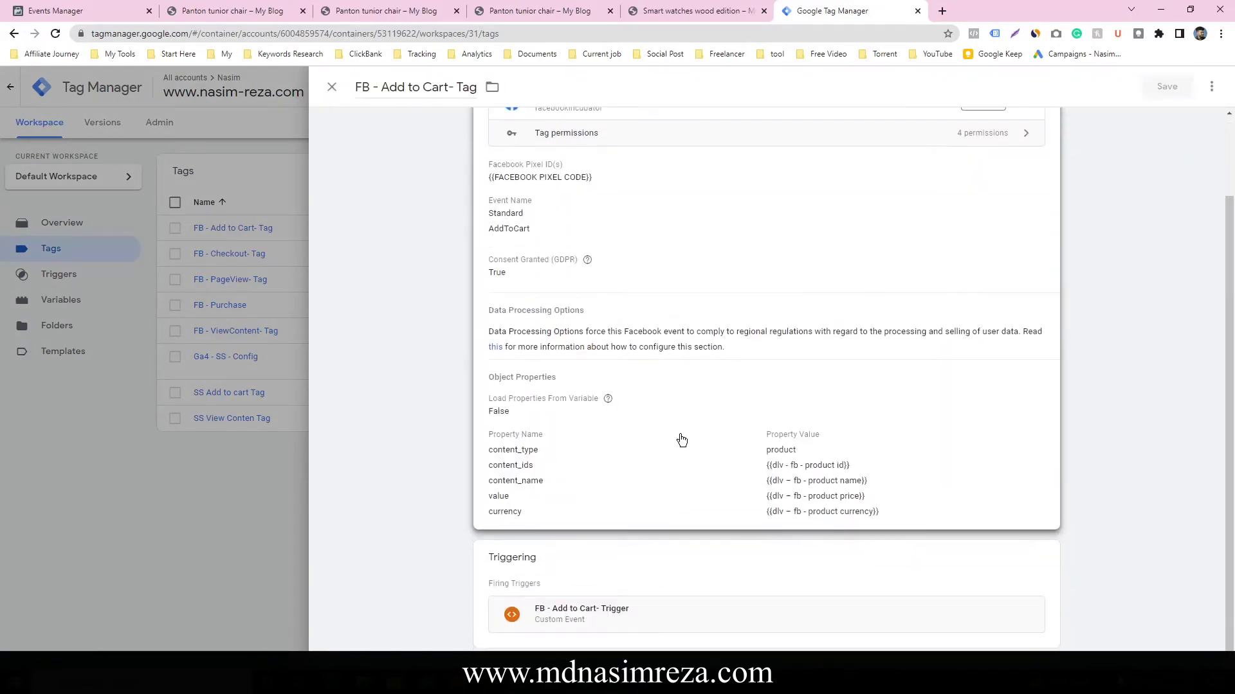
pyautogui.click(913, 403)
pyautogui.click(566, 544)
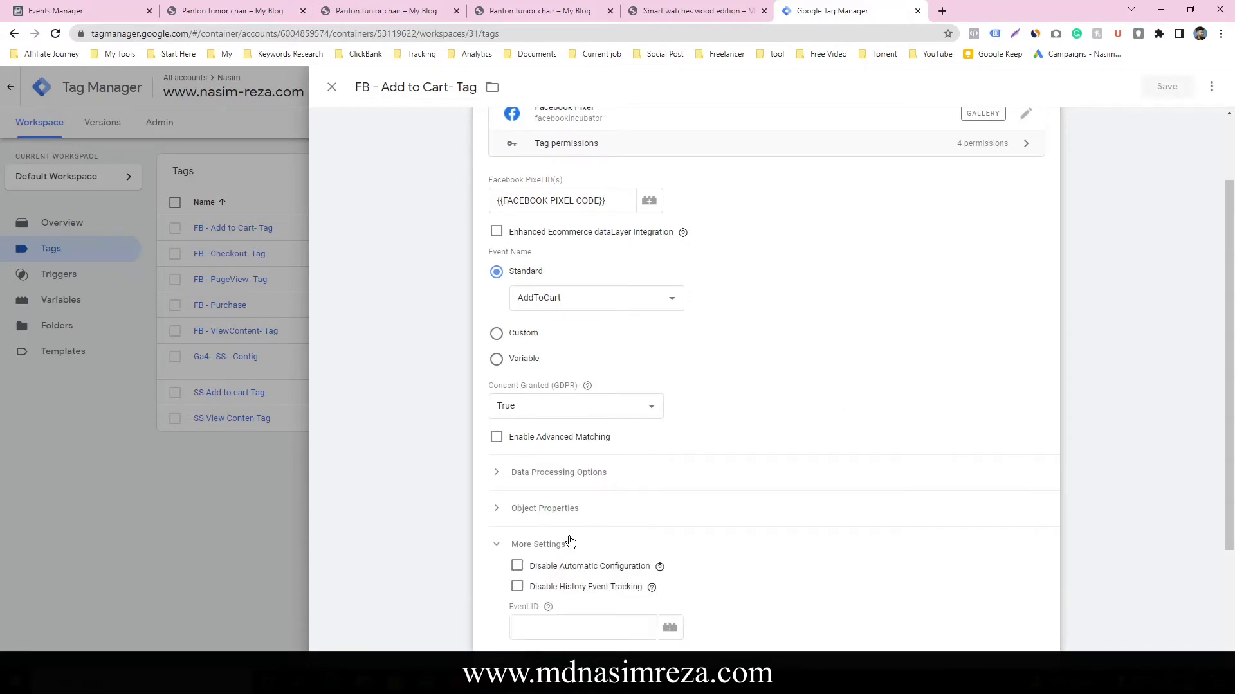
pyautogui.scroll(-3, 627, 502)
pyautogui.scroll(3, 624, 488)
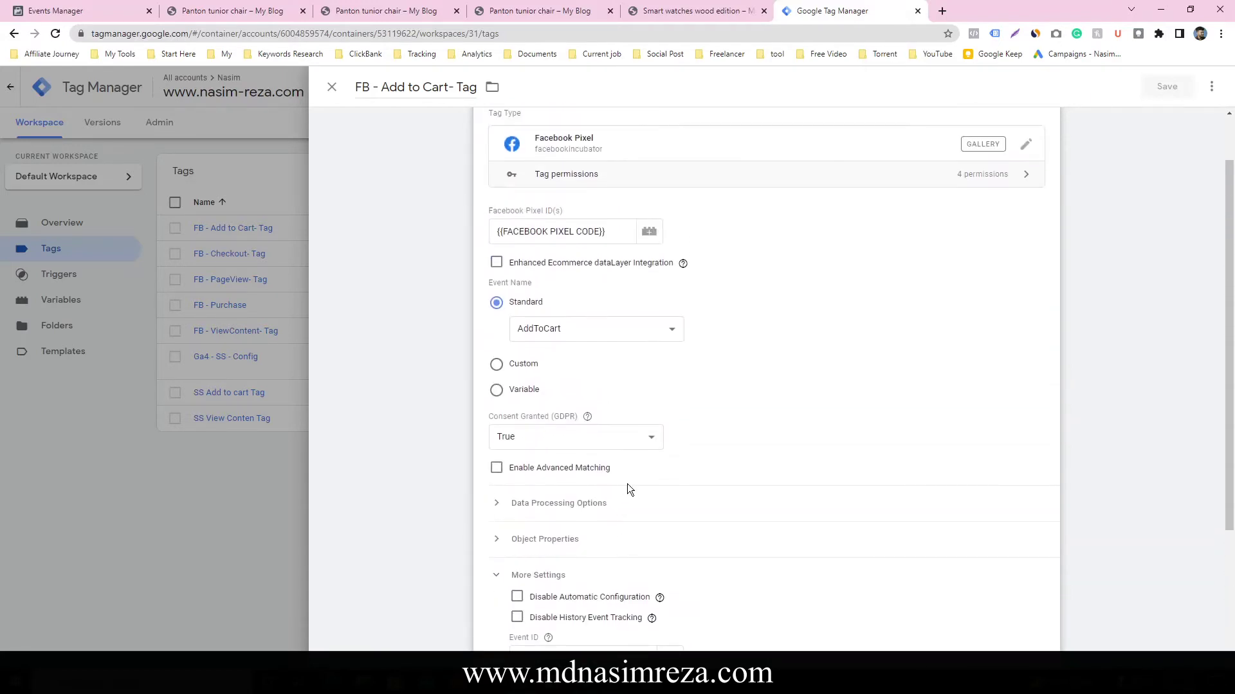
pyautogui.scroll(-3, 627, 483)
pyautogui.click(670, 466)
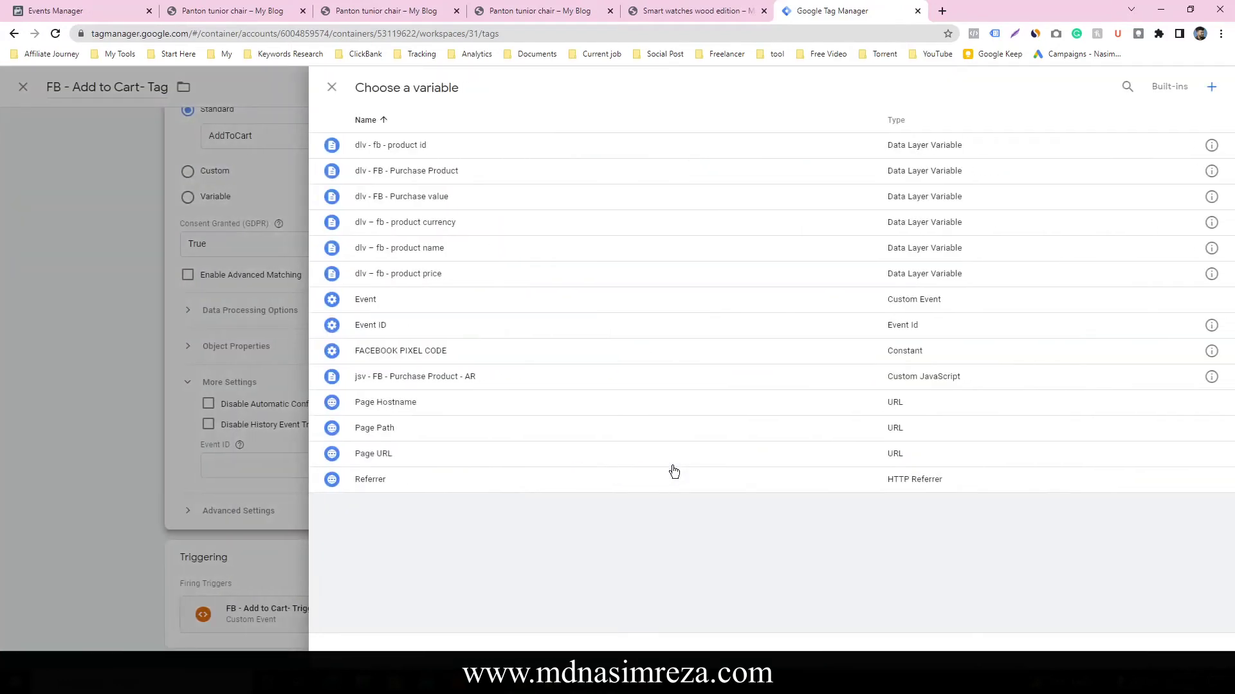
pyautogui.click(436, 328)
# Expand the tag's Object Properties section.
pyautogui.scroll(3, 644, 369)
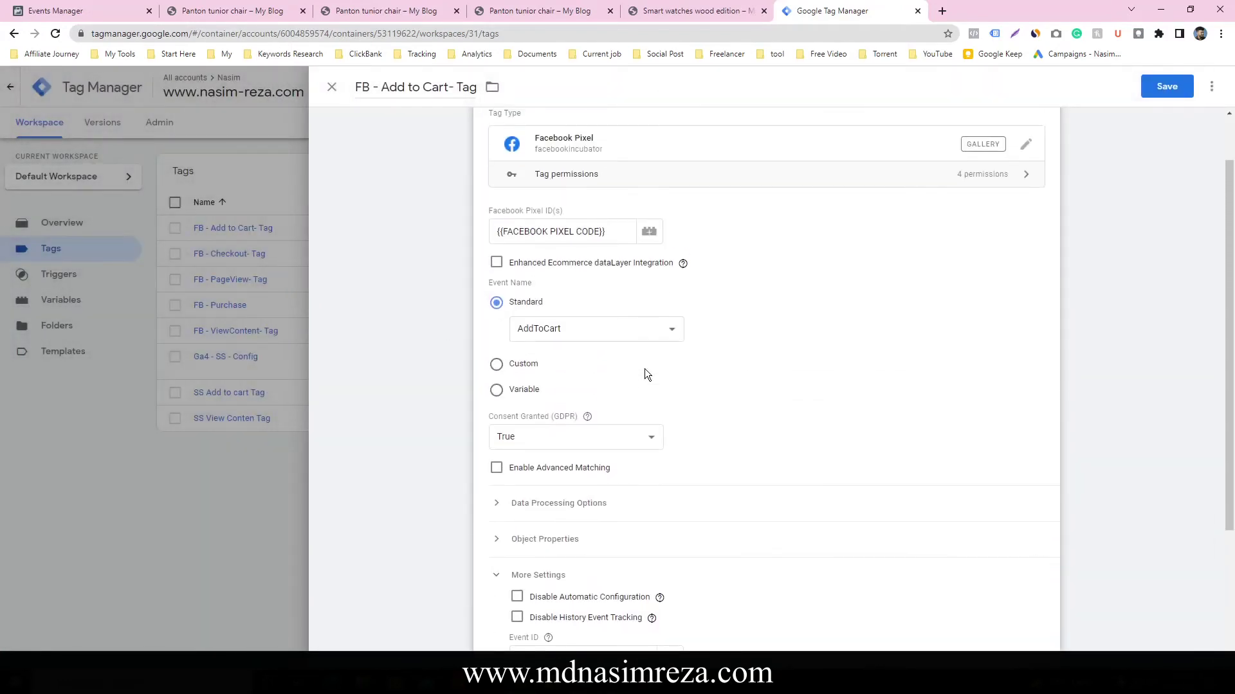
pyautogui.click(580, 514)
pyautogui.click(572, 512)
pyautogui.click(569, 543)
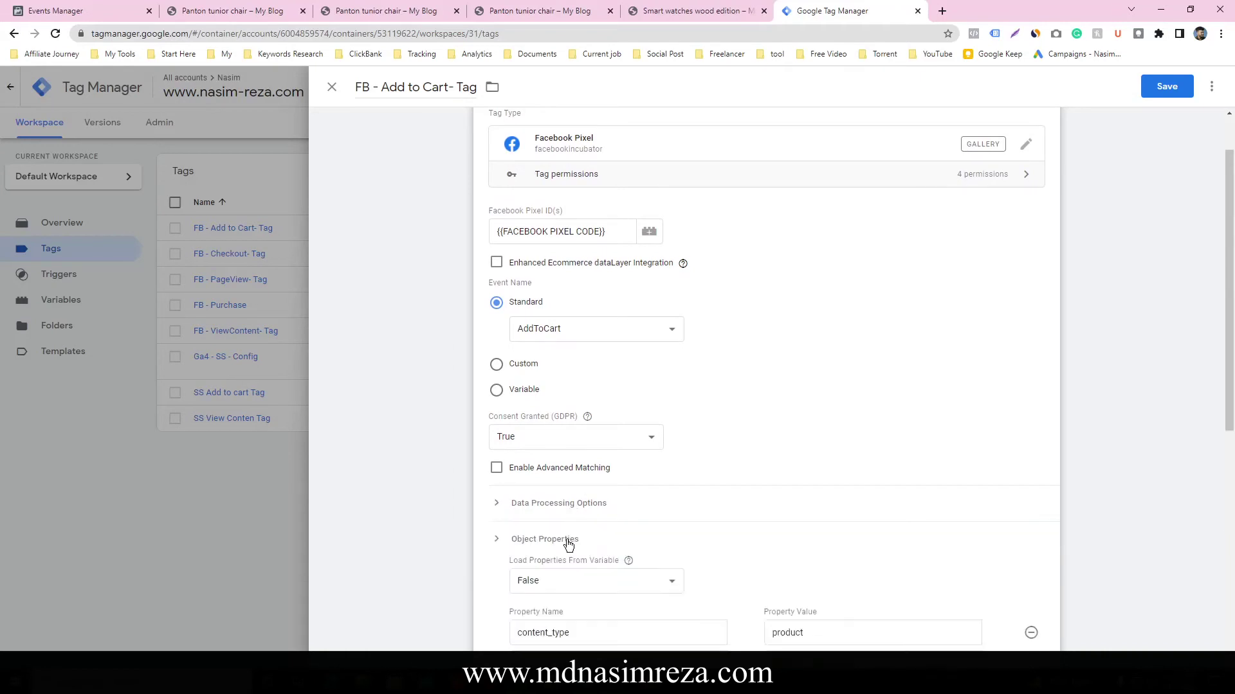
# Add an event_id object property with value {{Event ID}} and save the FB tag.
pyautogui.scroll(-6, 639, 407)
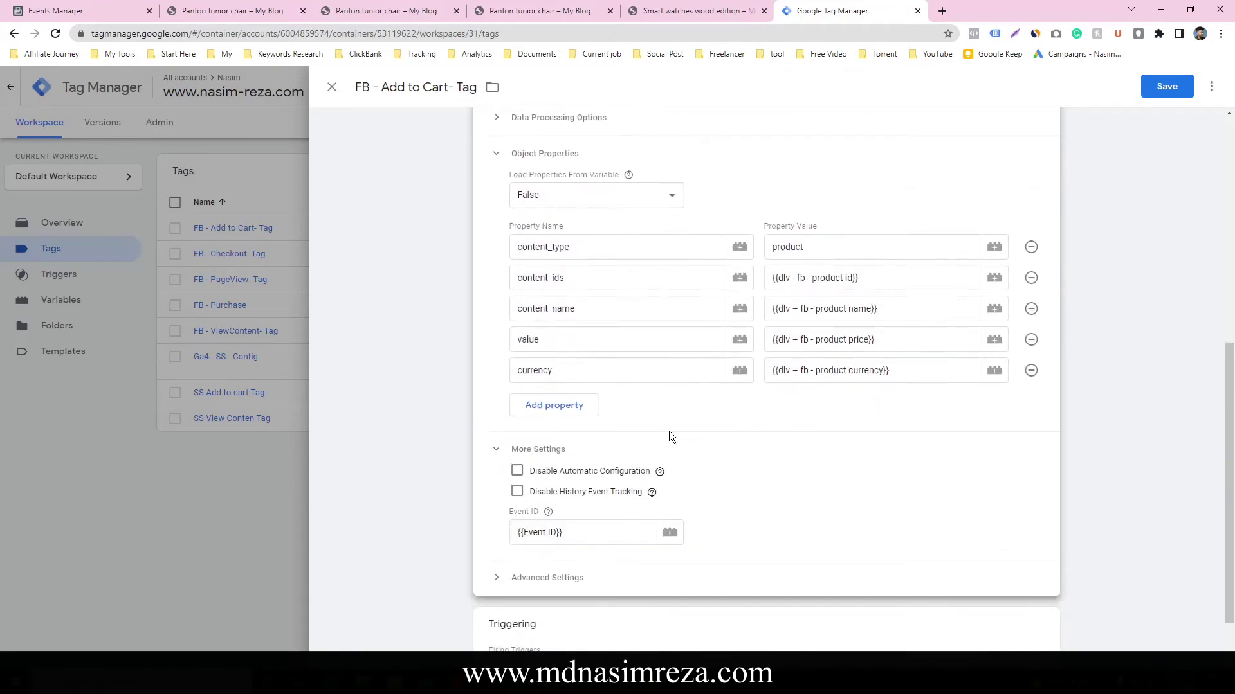
pyautogui.click(570, 408)
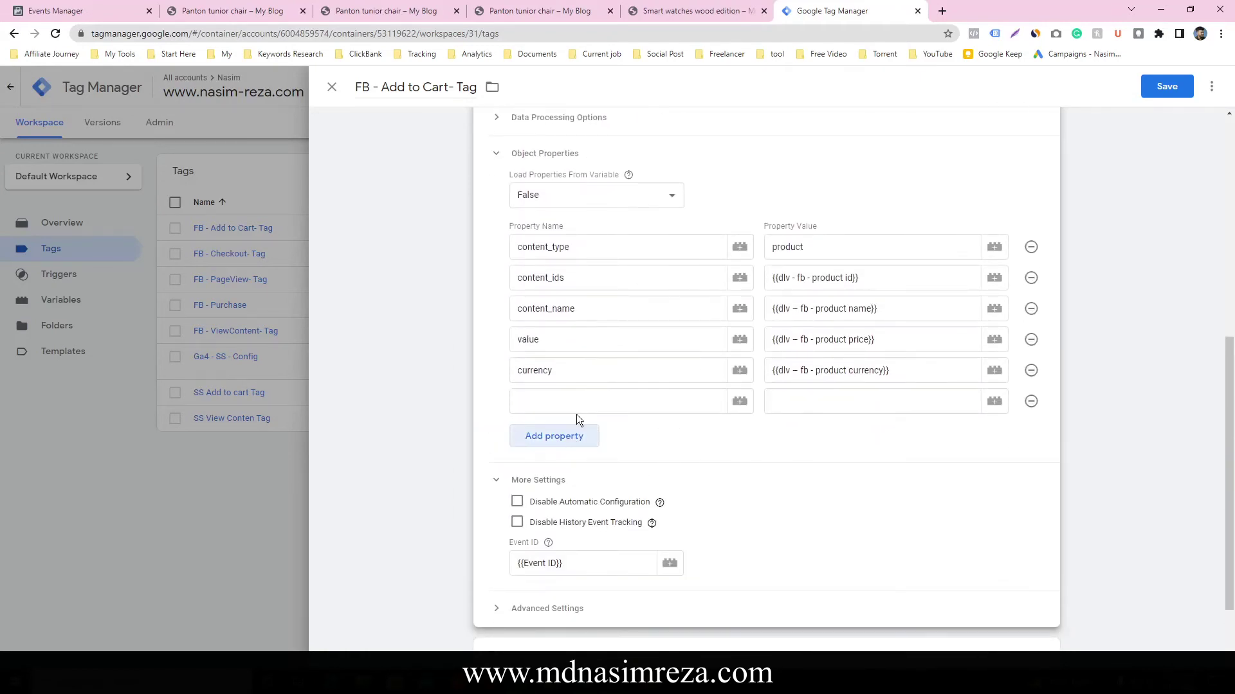
pyautogui.write('event_id')
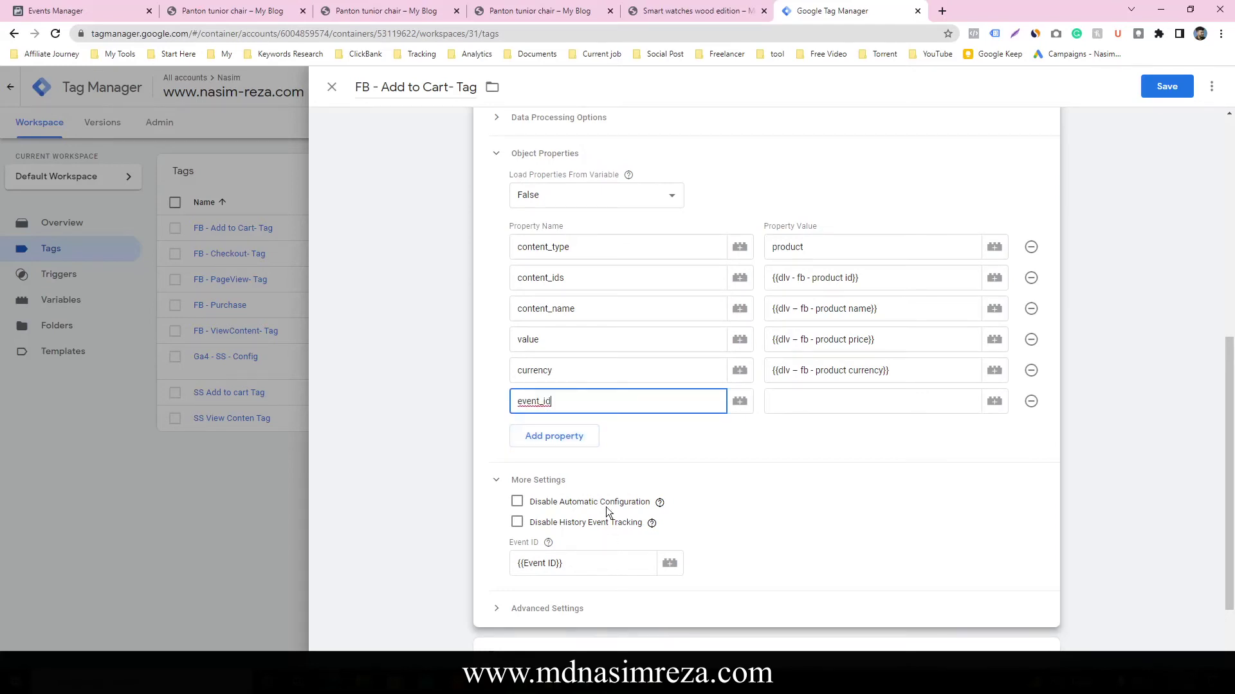
pyautogui.click(996, 404)
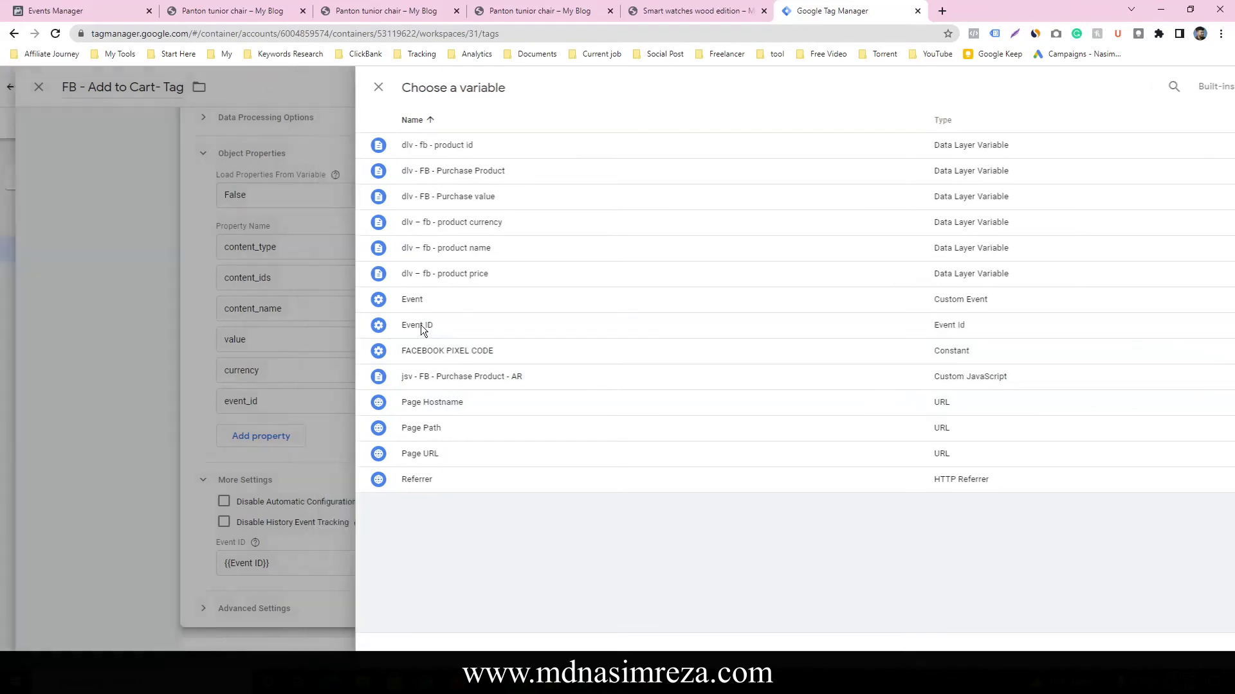
pyautogui.click(421, 325)
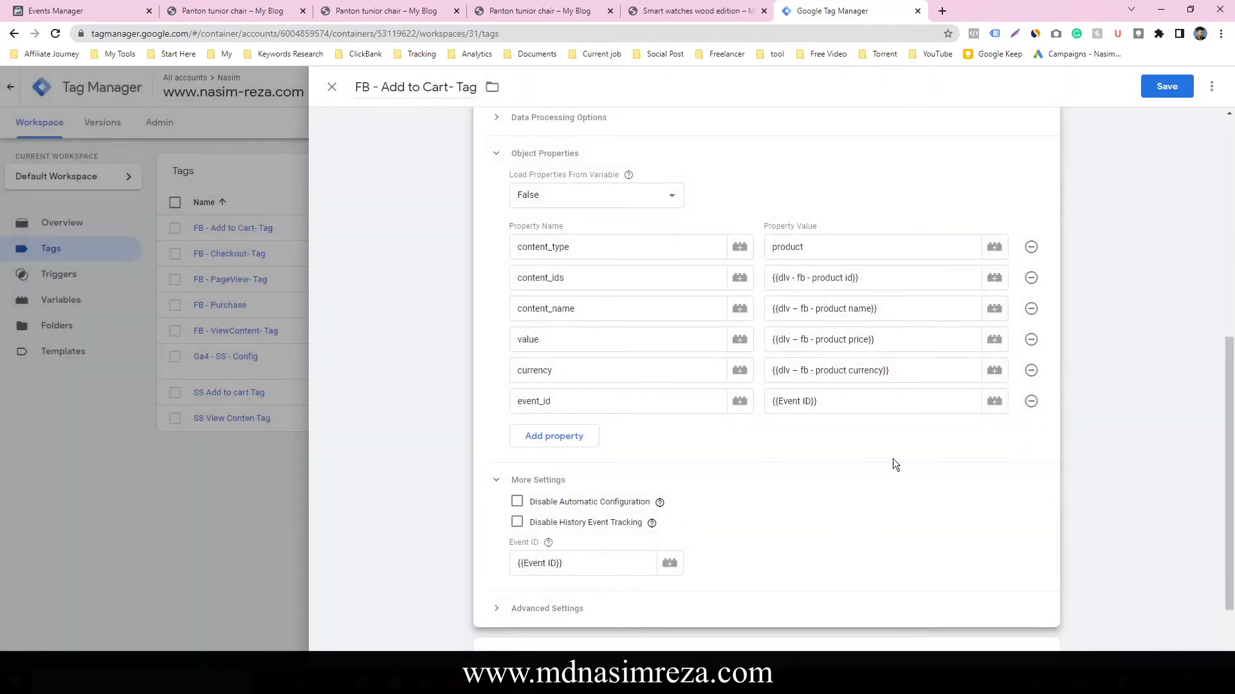
pyautogui.click(1150, 89)
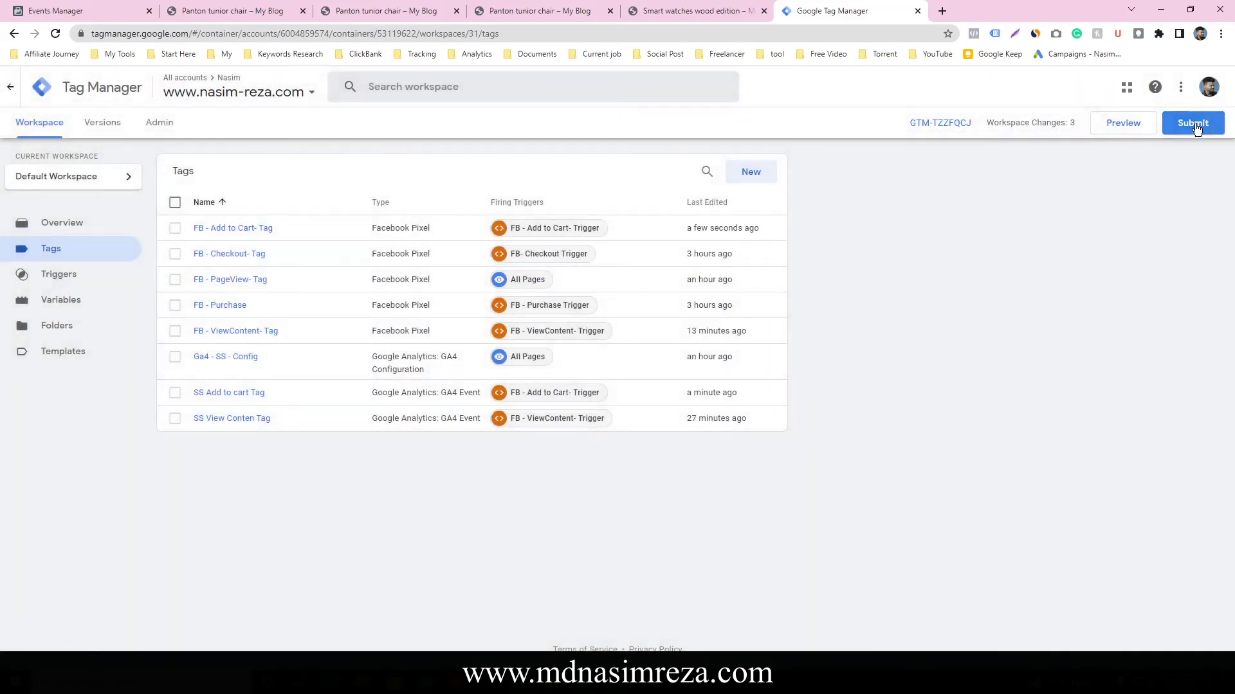
# Publish the workspace changes as version 31 named er343 and return to the workspace overview.
pyautogui.click(1195, 122)
pyautogui.click(604, 230)
pyautogui.write('er34')
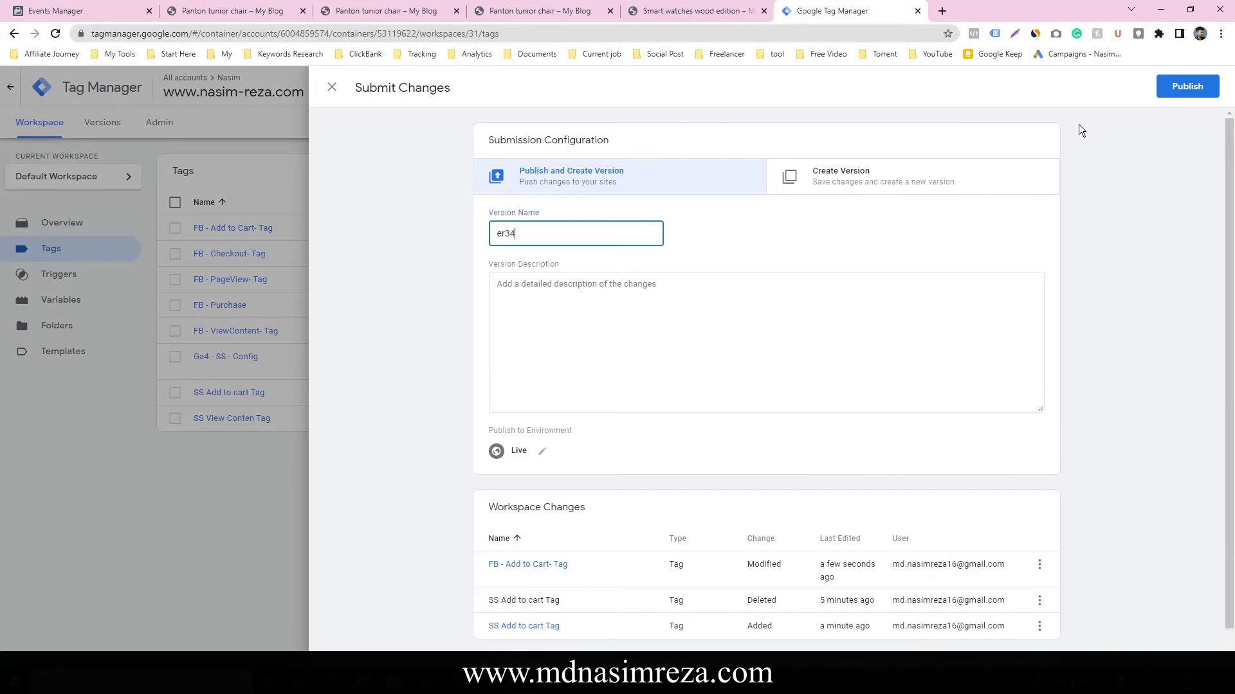
pyautogui.click(1168, 89)
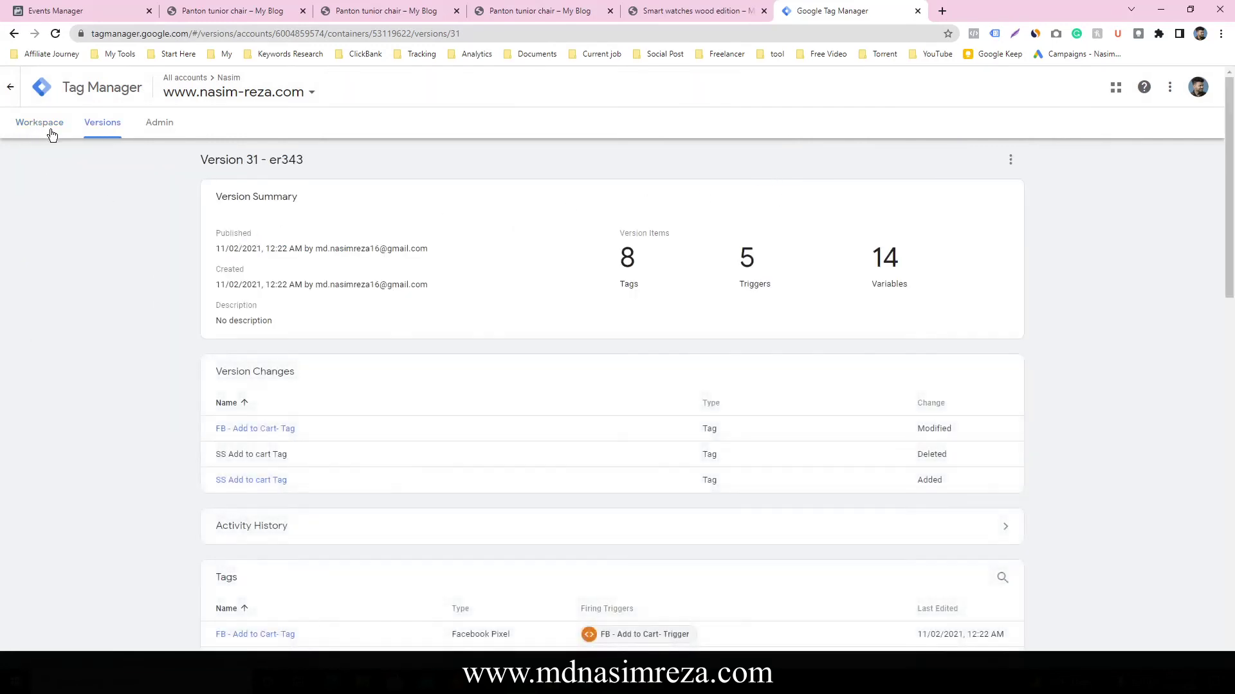
pyautogui.click(52, 135)
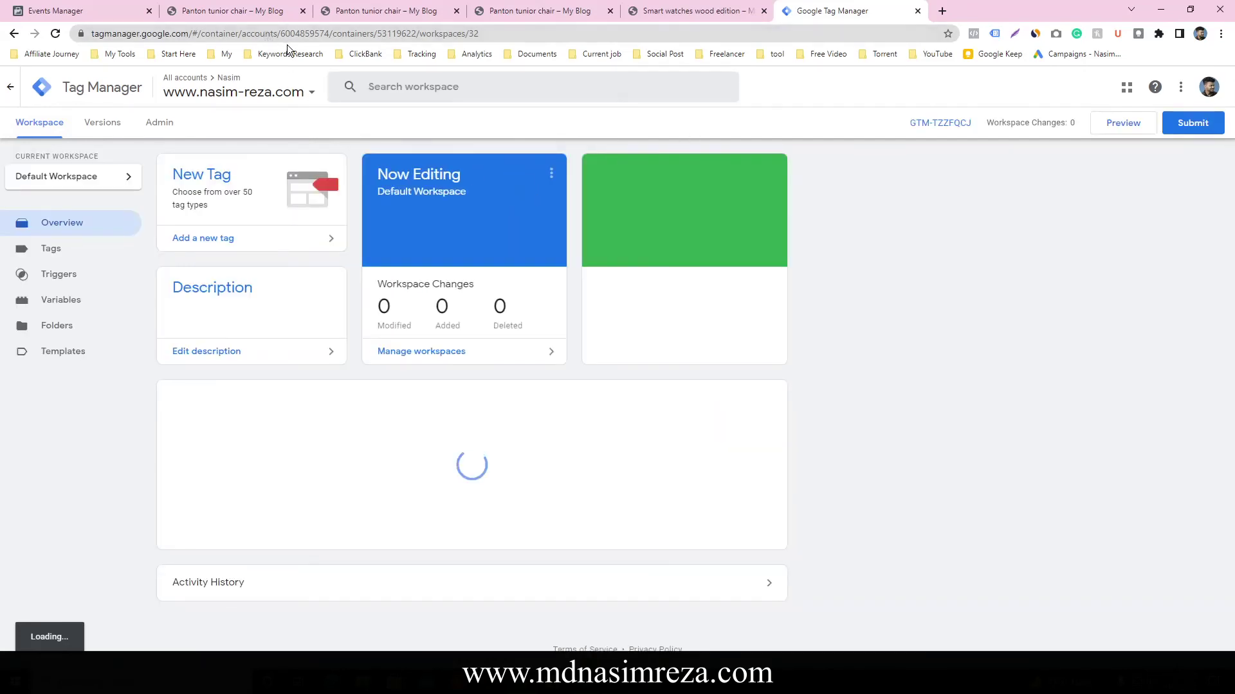
pyautogui.click(96, 10)
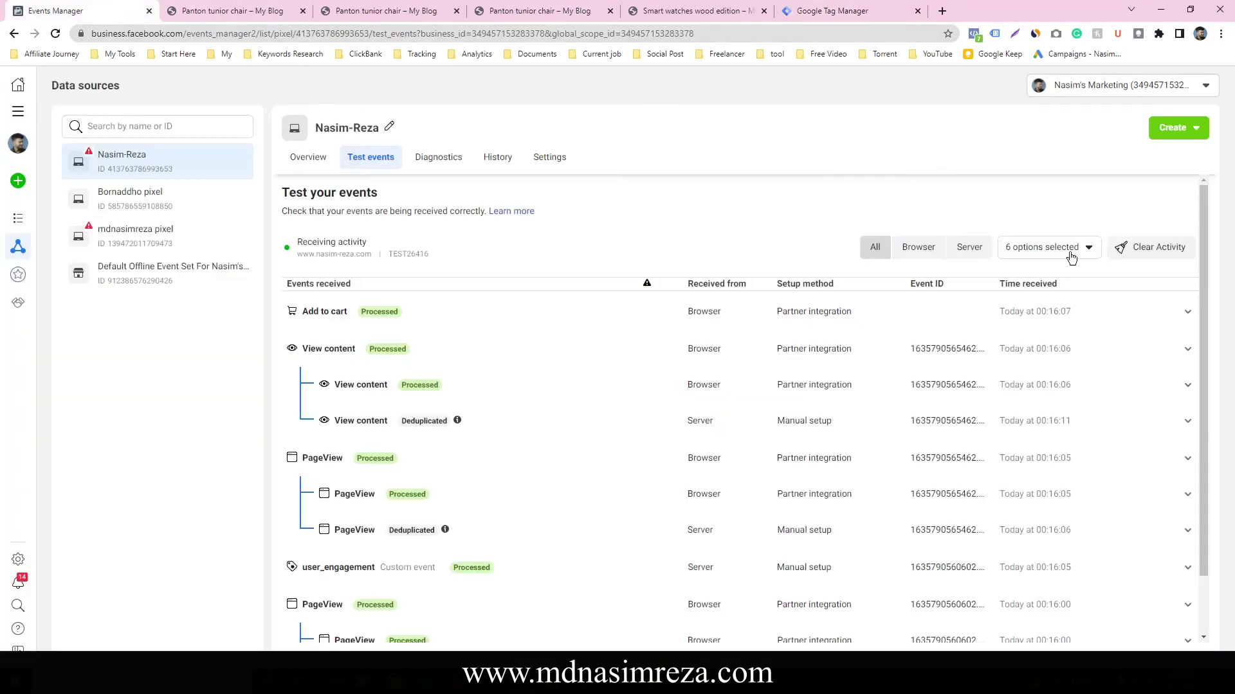
# Clear and confirm the Test events activity in Events Manager.
pyautogui.click(1151, 248)
pyautogui.click(747, 312)
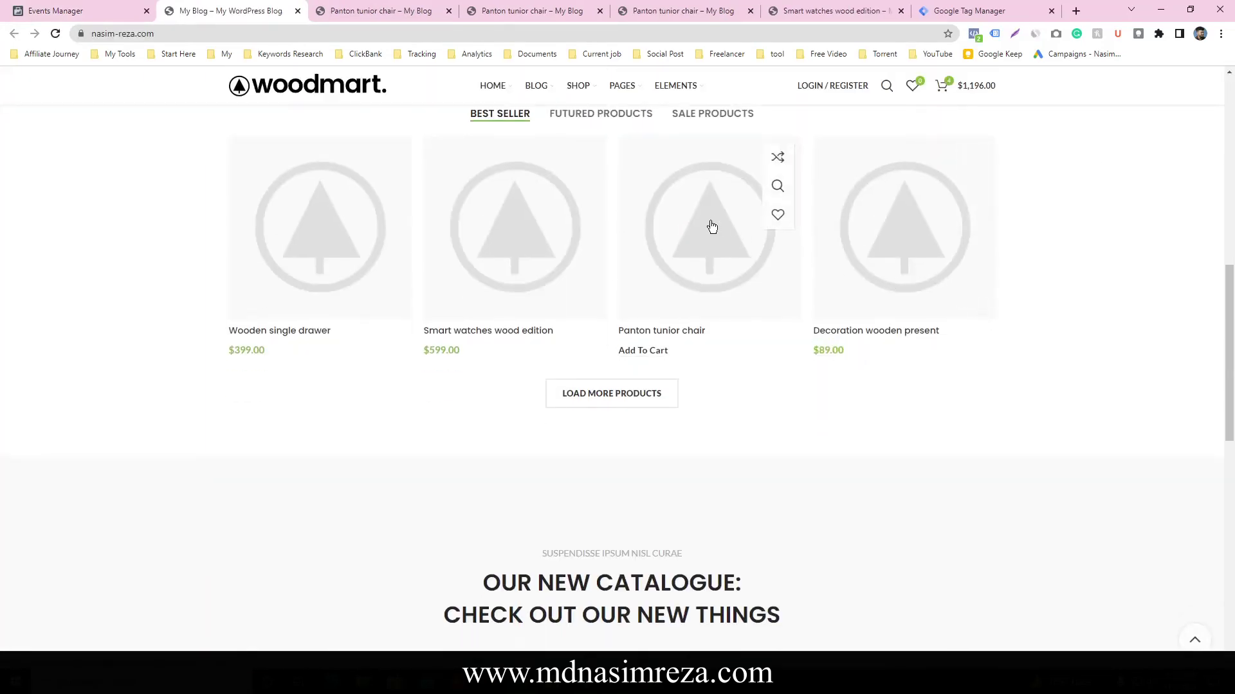
pyautogui.click(711, 226)
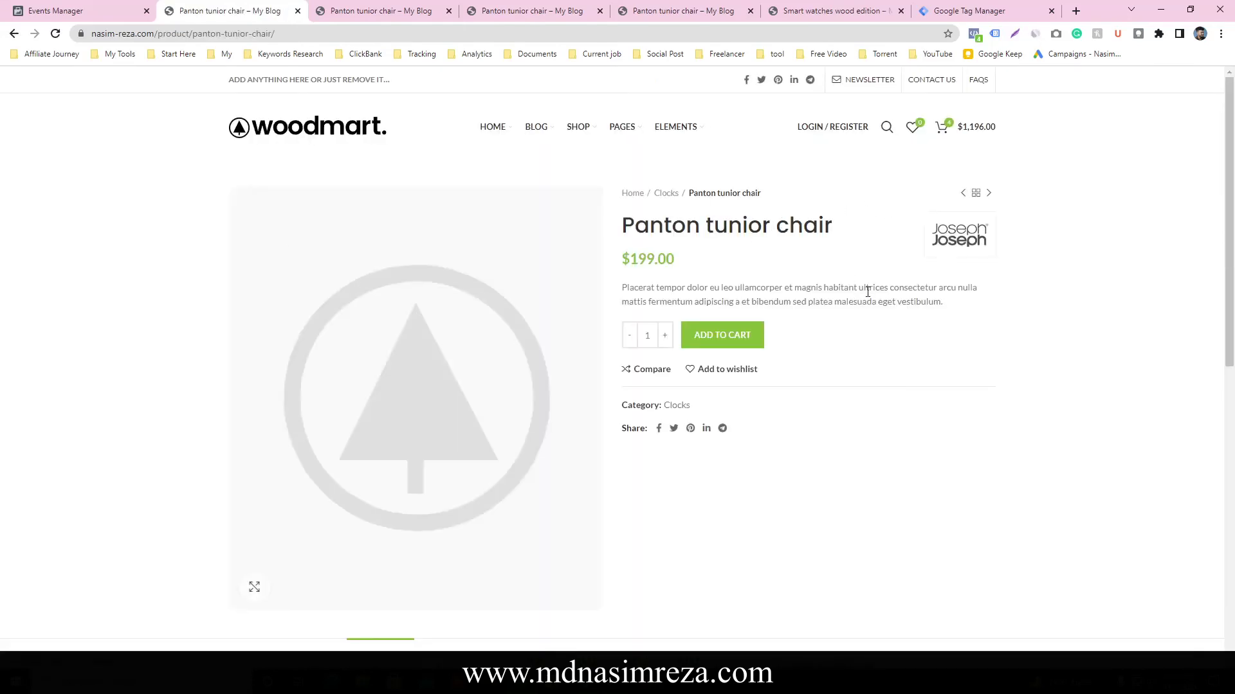
# Add the Panton tunior chair to the cart ($1,395.00 subtotal) and close the cart panel.
pyautogui.click(718, 335)
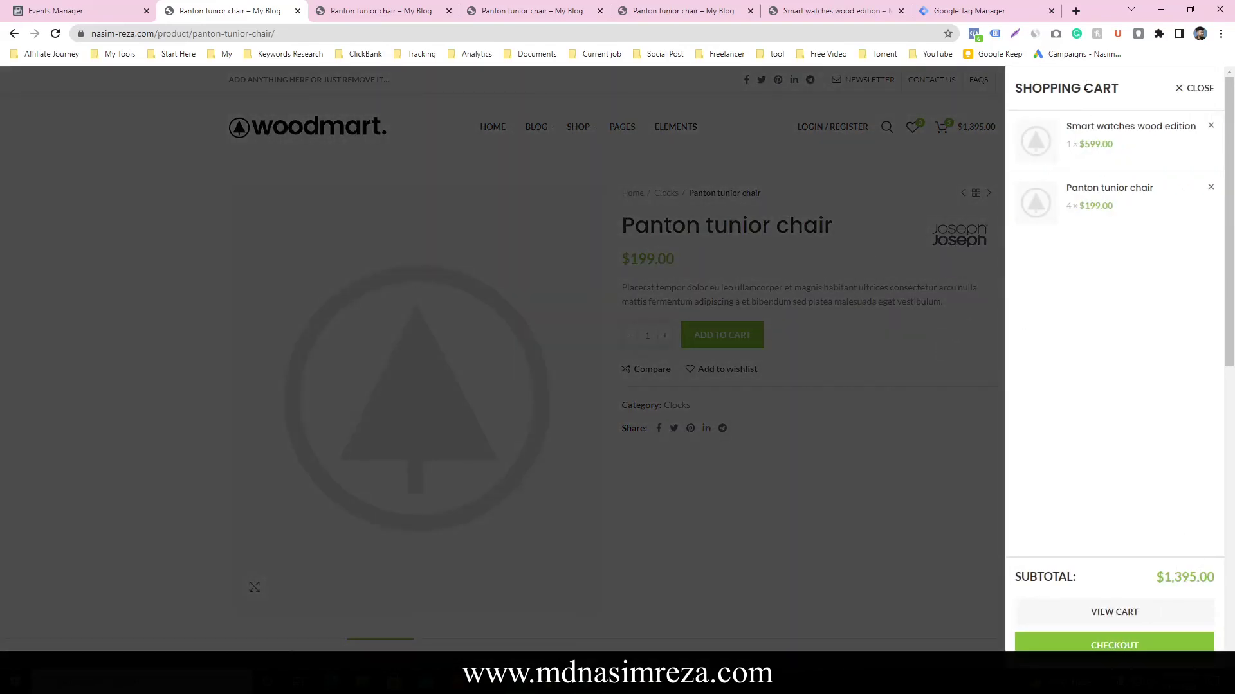
pyautogui.click(672, 226)
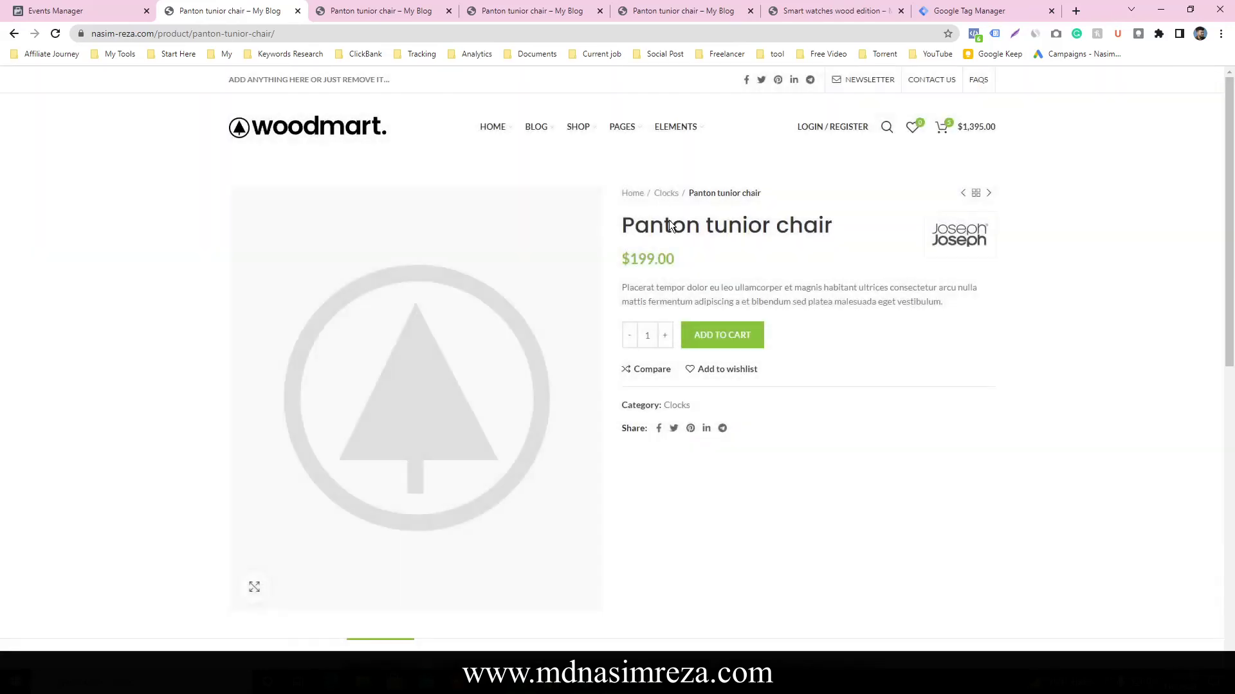
pyautogui.click(90, 8)
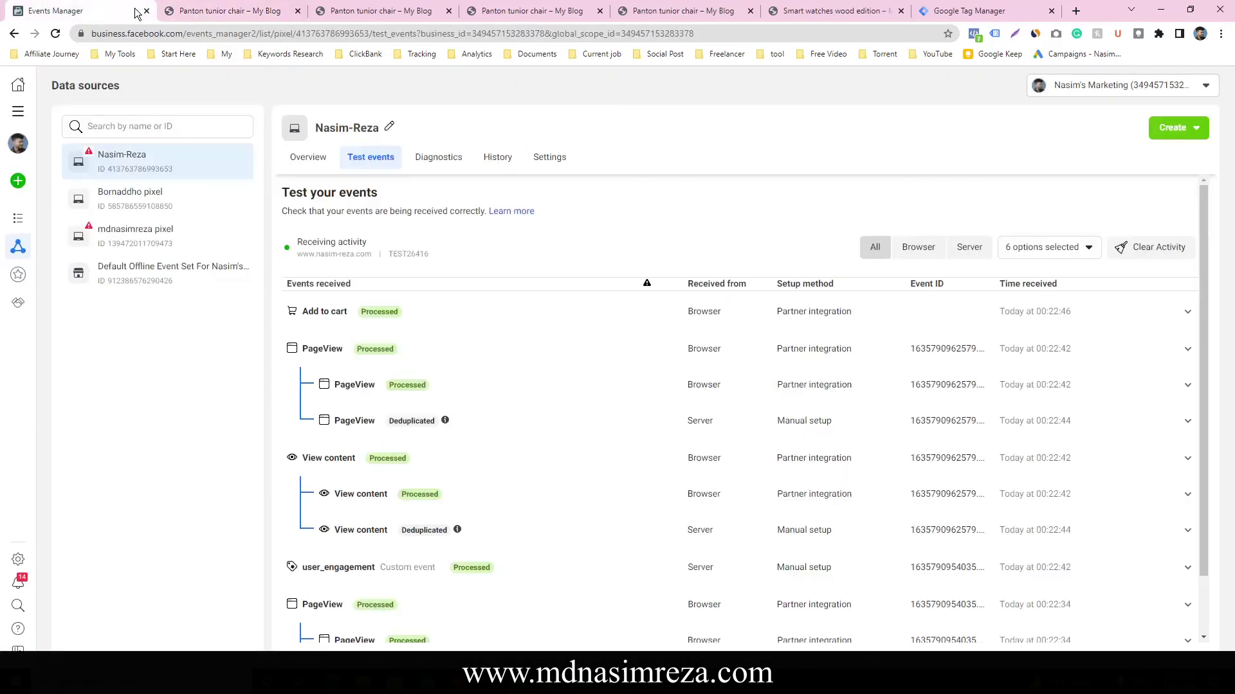